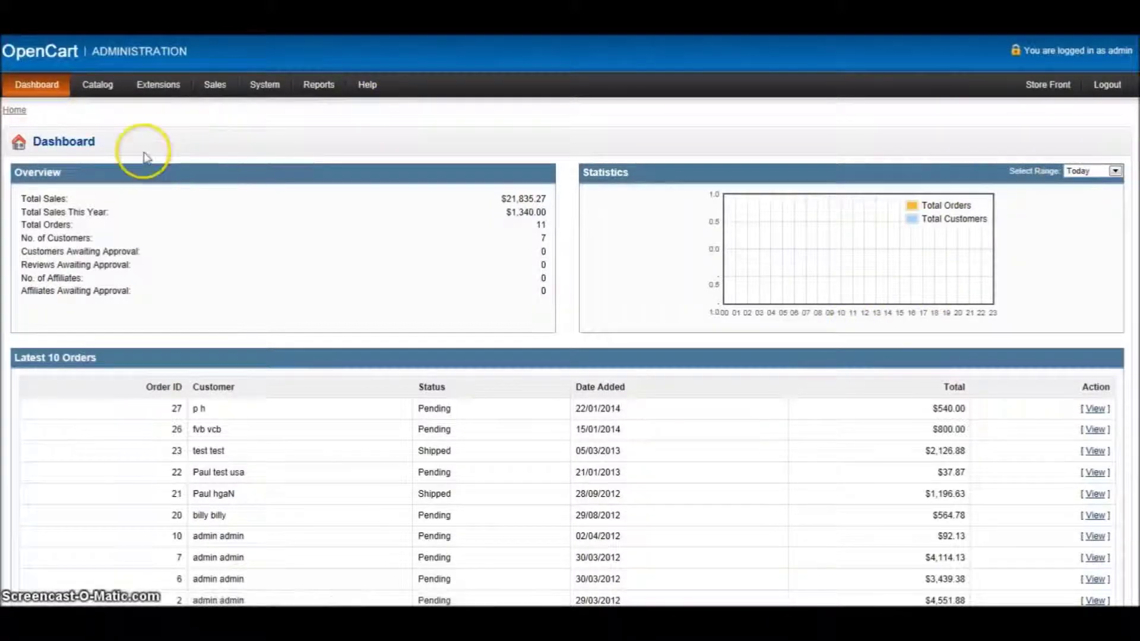
Step: Show the Catalog dropdown from the admin top bar
mouse_move(105, 88)
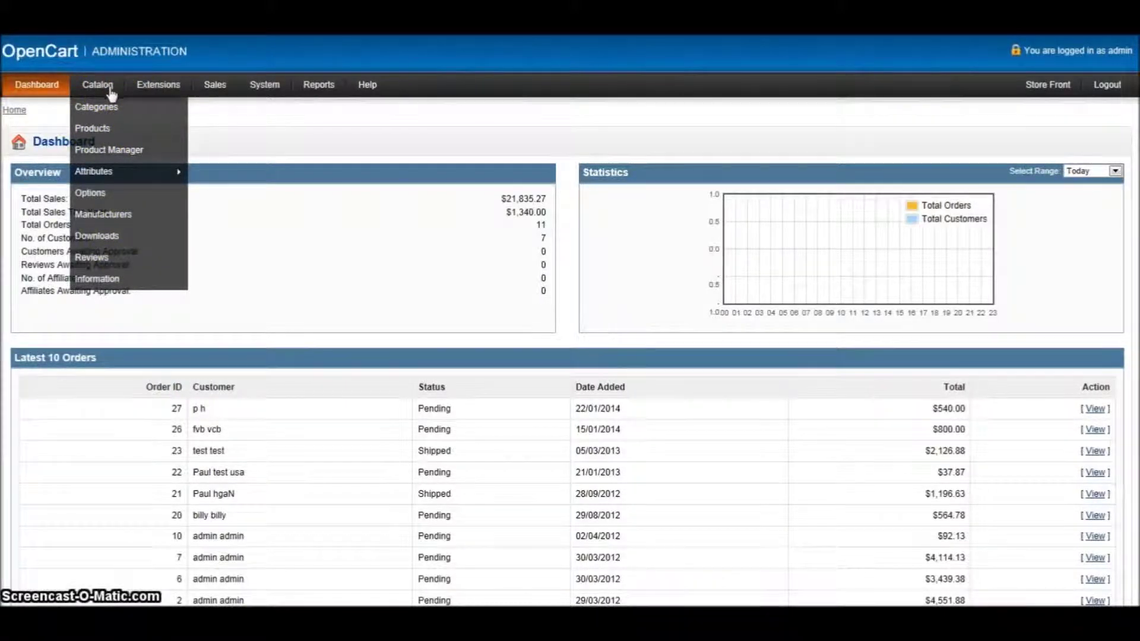
Step: Go to Catalog > Categories and start a new category
click(117, 114)
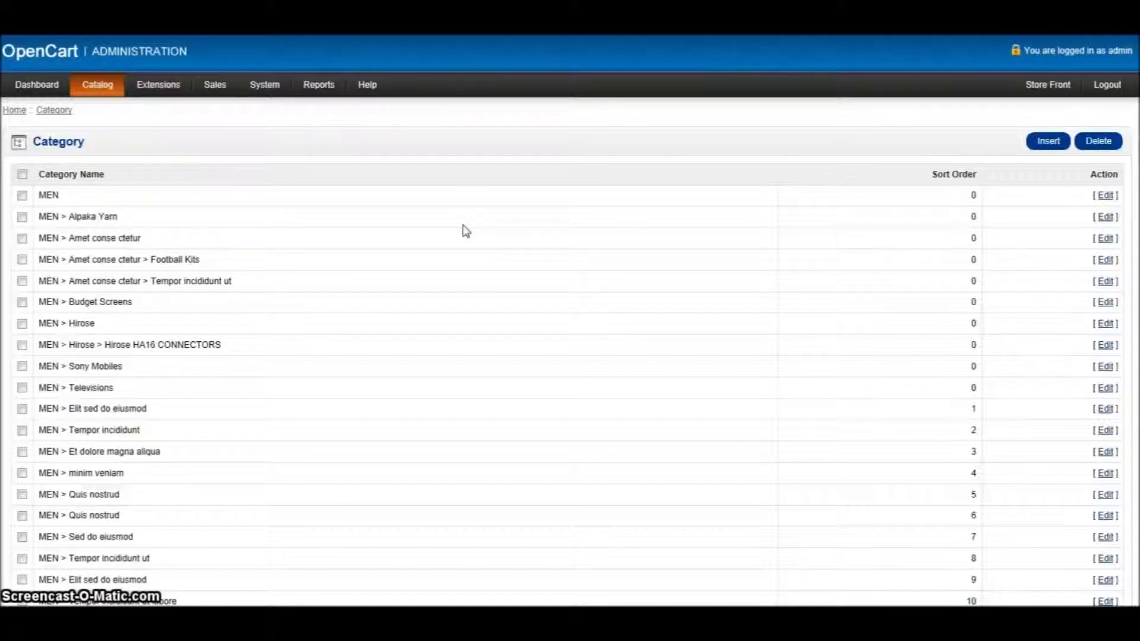
click(1045, 144)
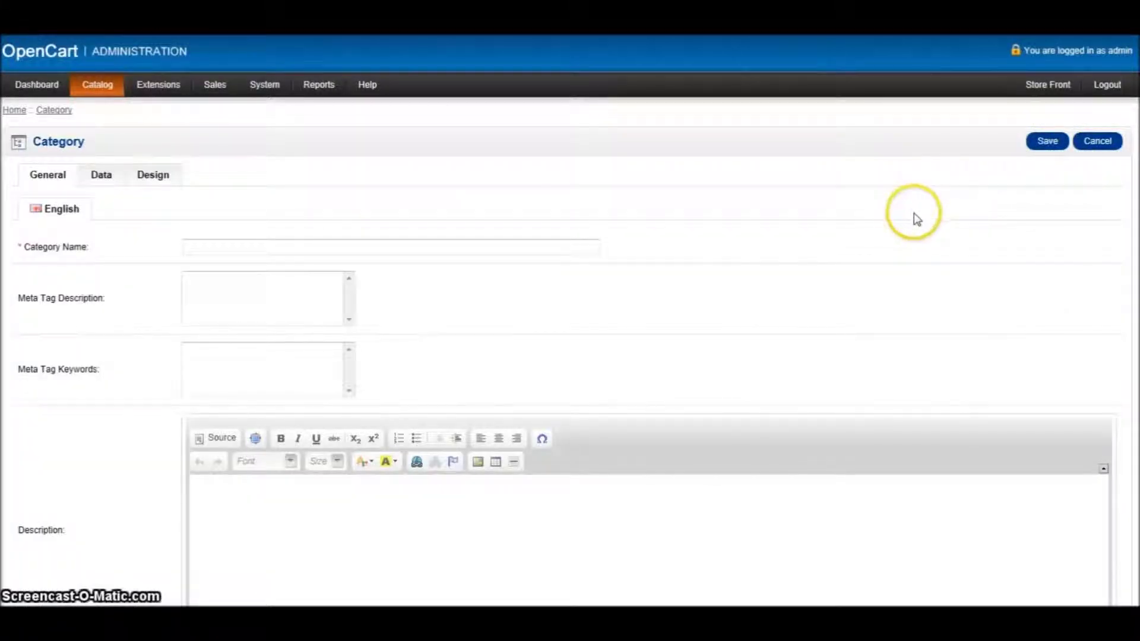
Step: Enter 'Jewellery' as the new category's name
click(313, 244)
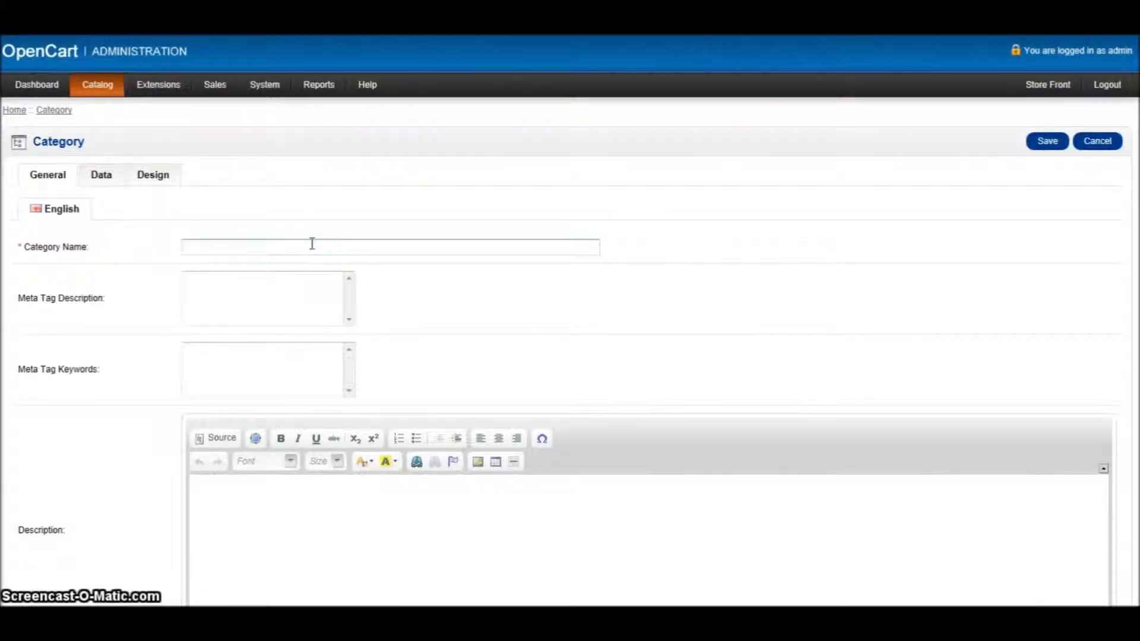
key(Caps_Lock)
text(Jew)
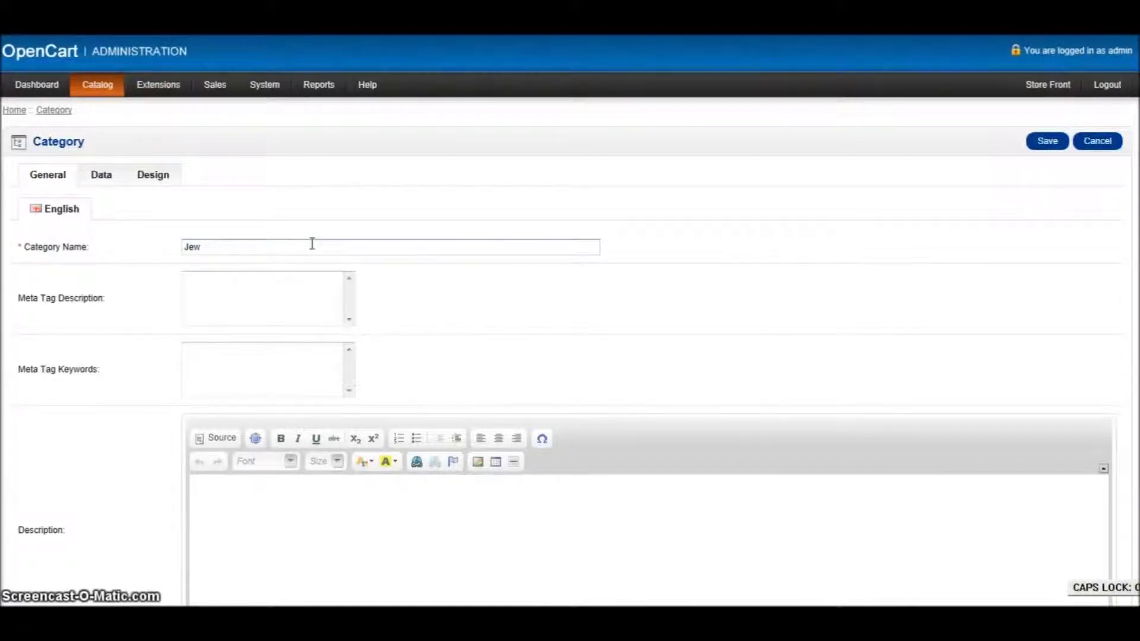
text(ellery)
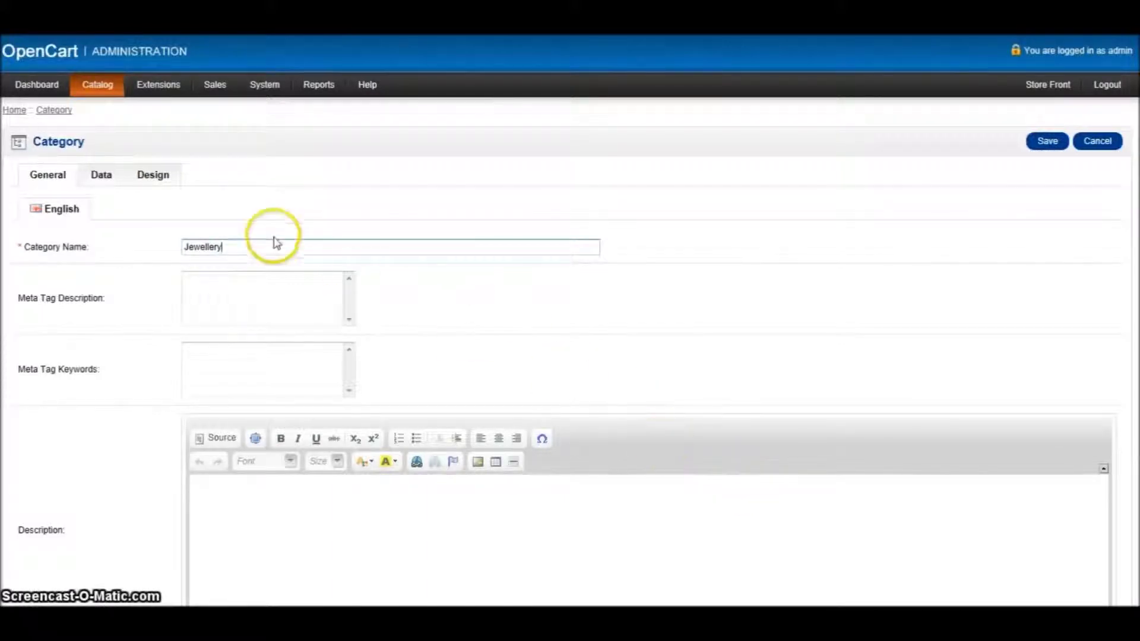
click(250, 292)
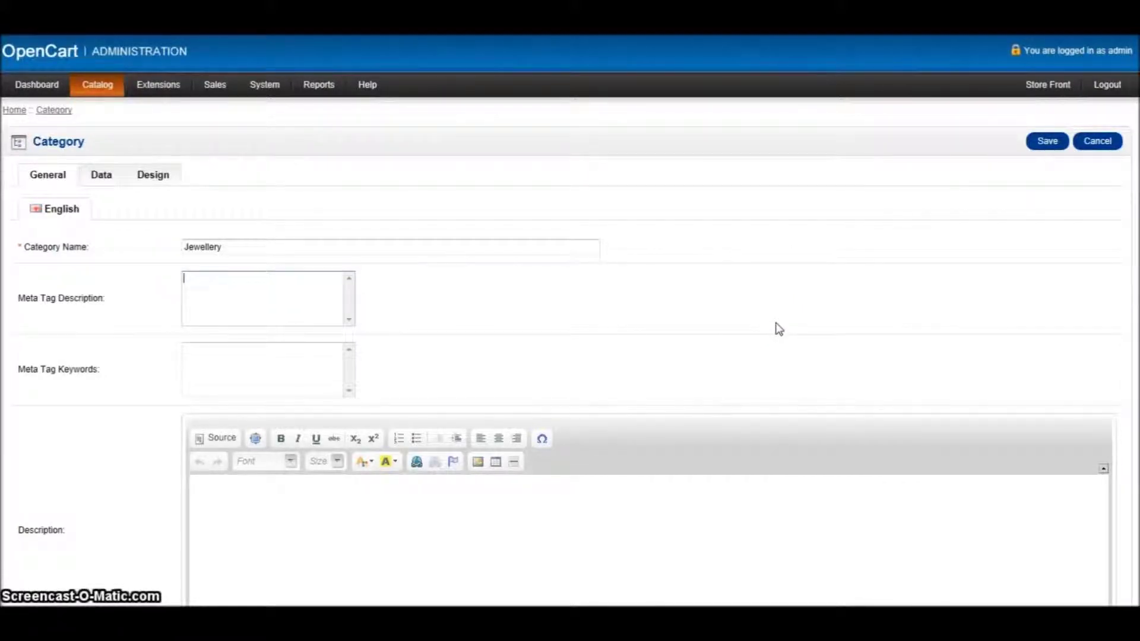
Step: Type the meta tag description 'Jewellery - a selection of silver jewellery', fixing typos
key(Caps_Lock)
text(J)
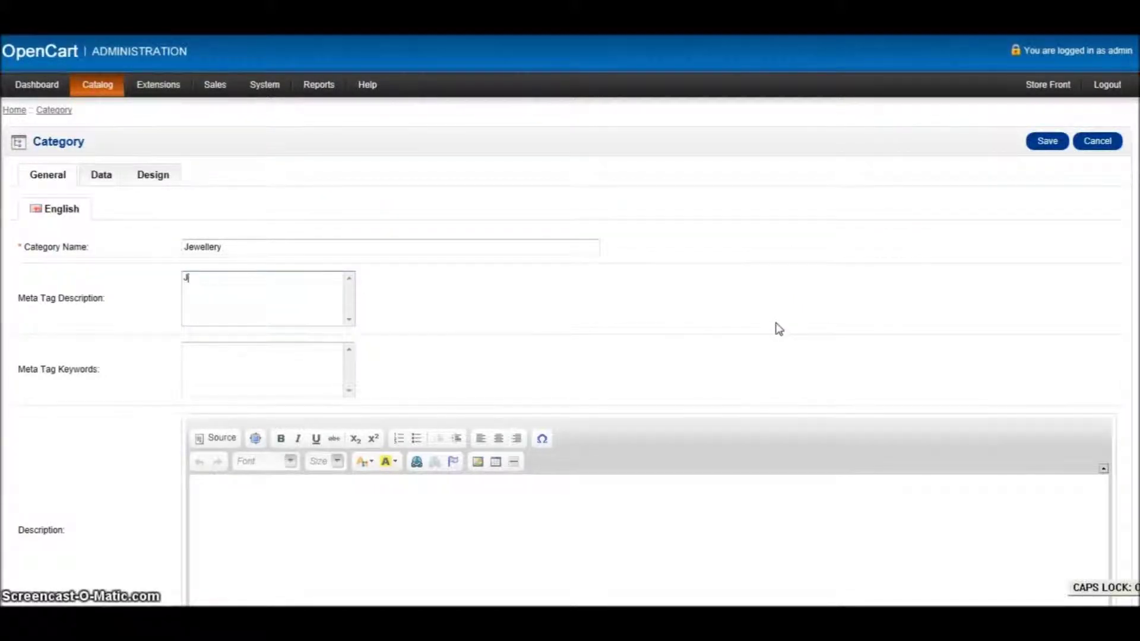
text(ewlerry)
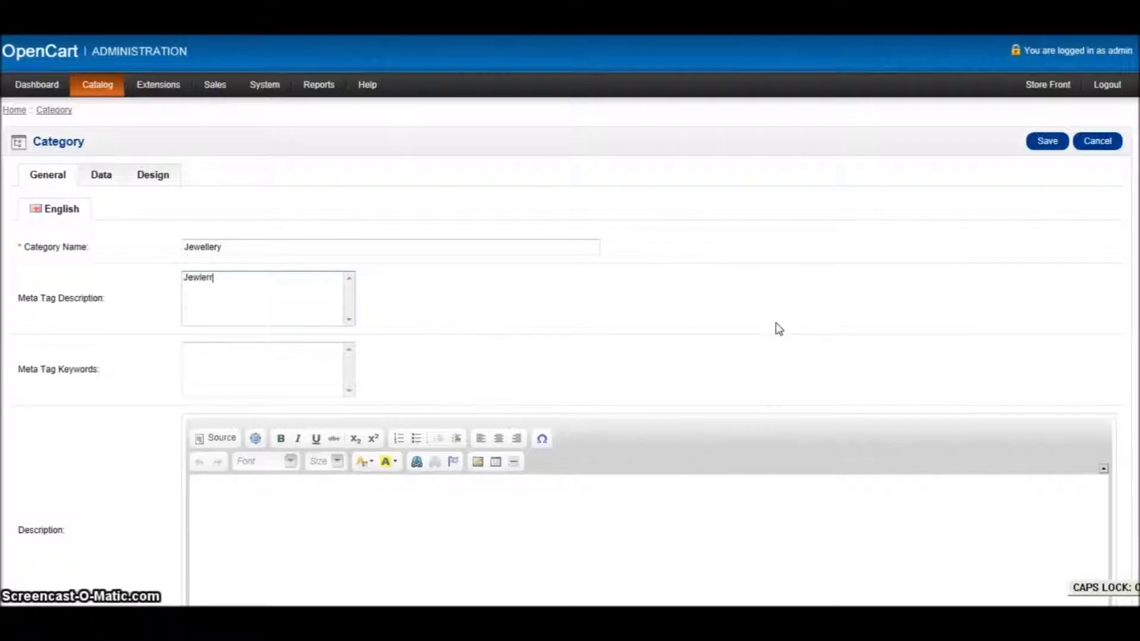
key(BackSpace)
key(BackSpace)
key(BackSpace)
key(BackSpace)
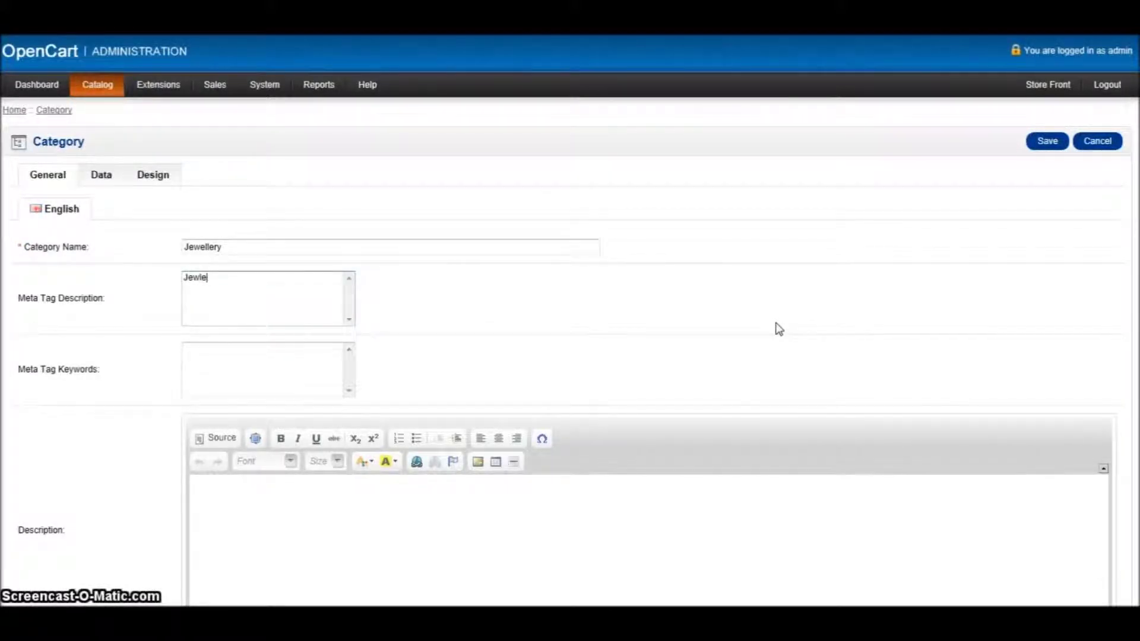
text(lery)
click(198, 279)
text(e)
click(240, 275)
text(- a s)
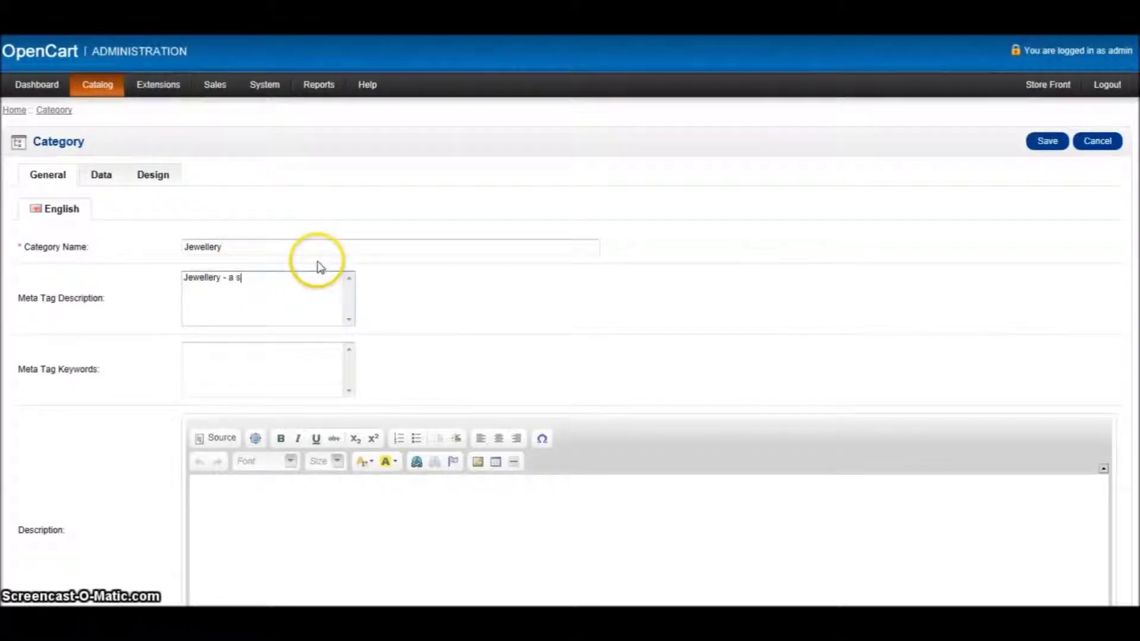
text(elect)
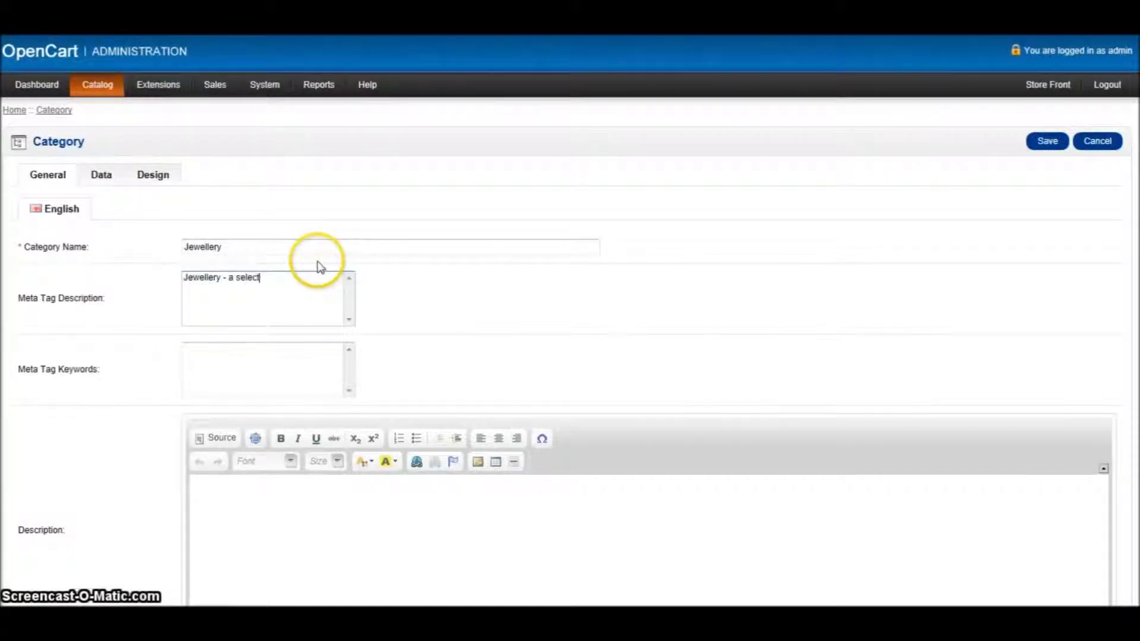
text(ion of )
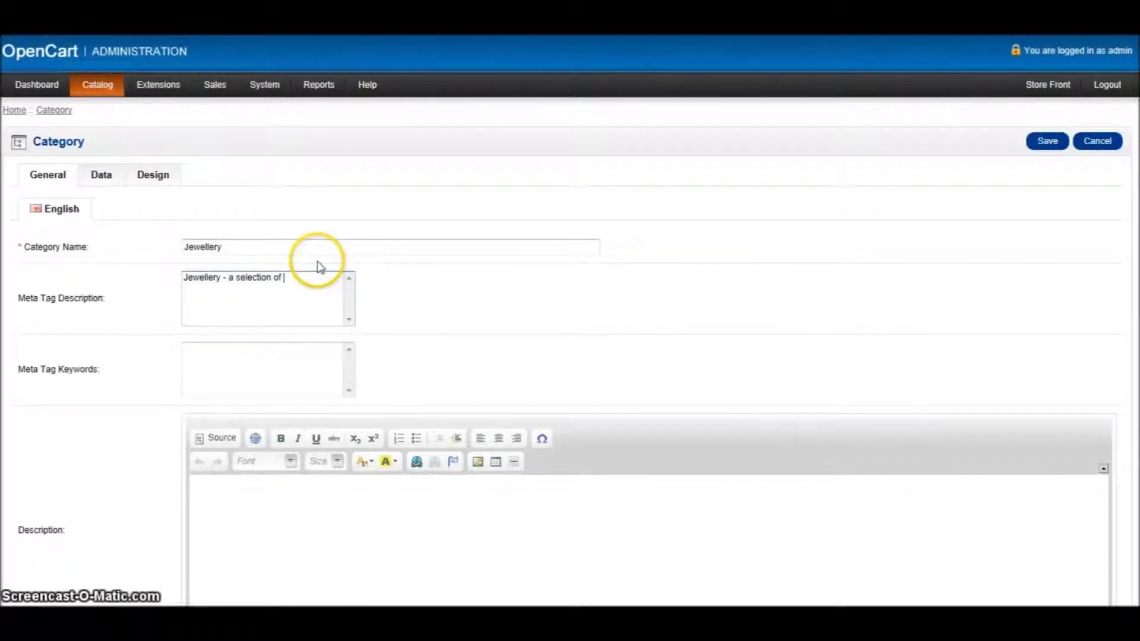
text(silver)
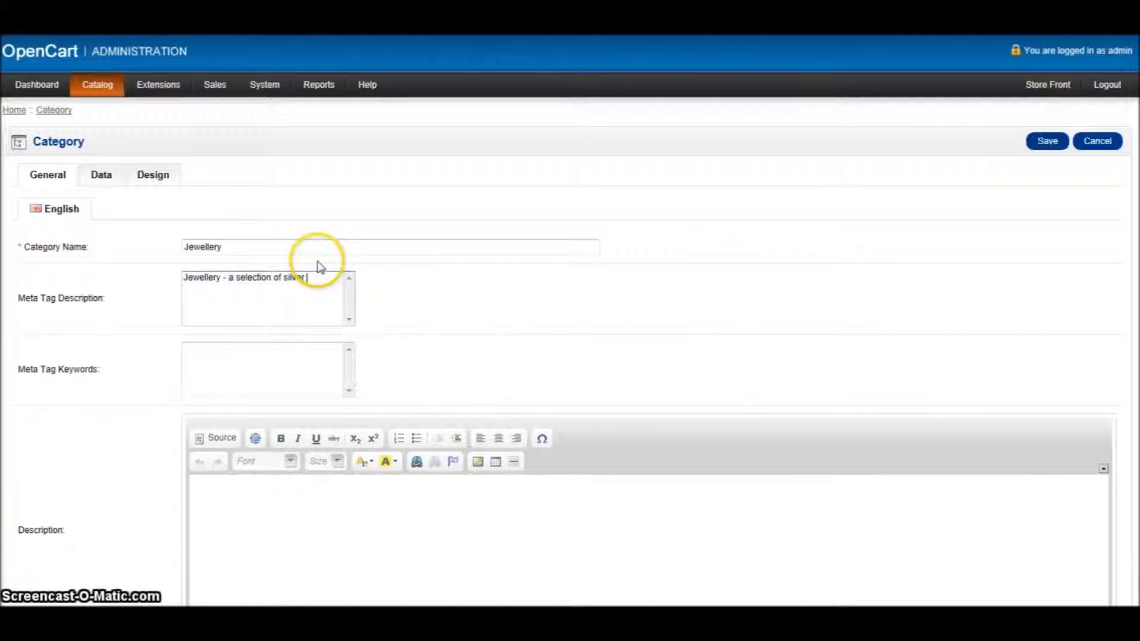
text( jewellery)
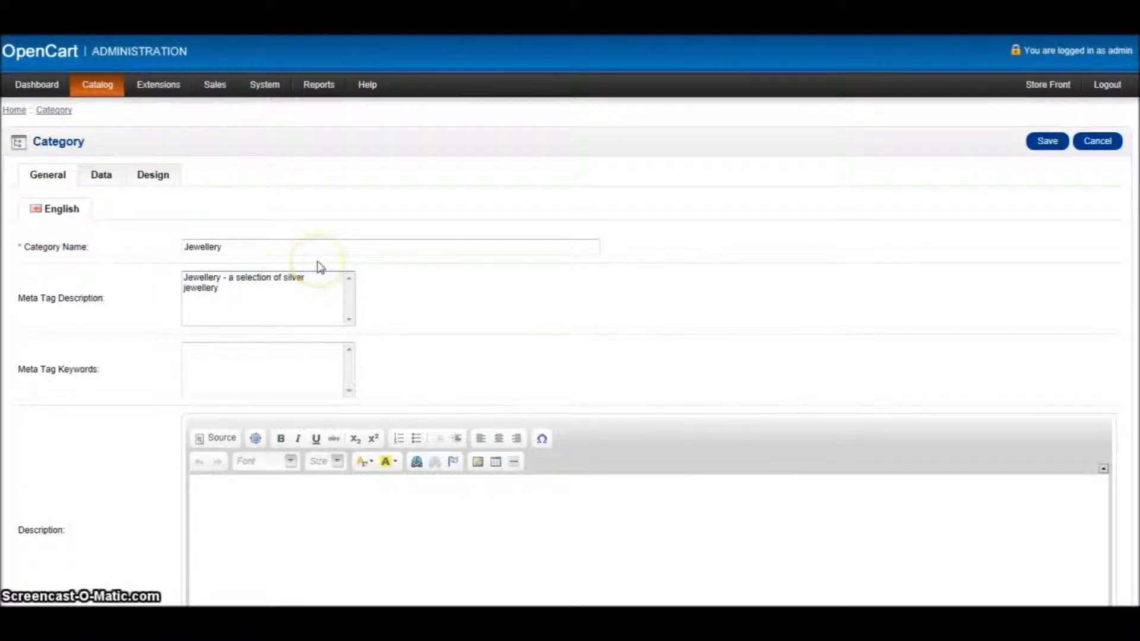
click(289, 349)
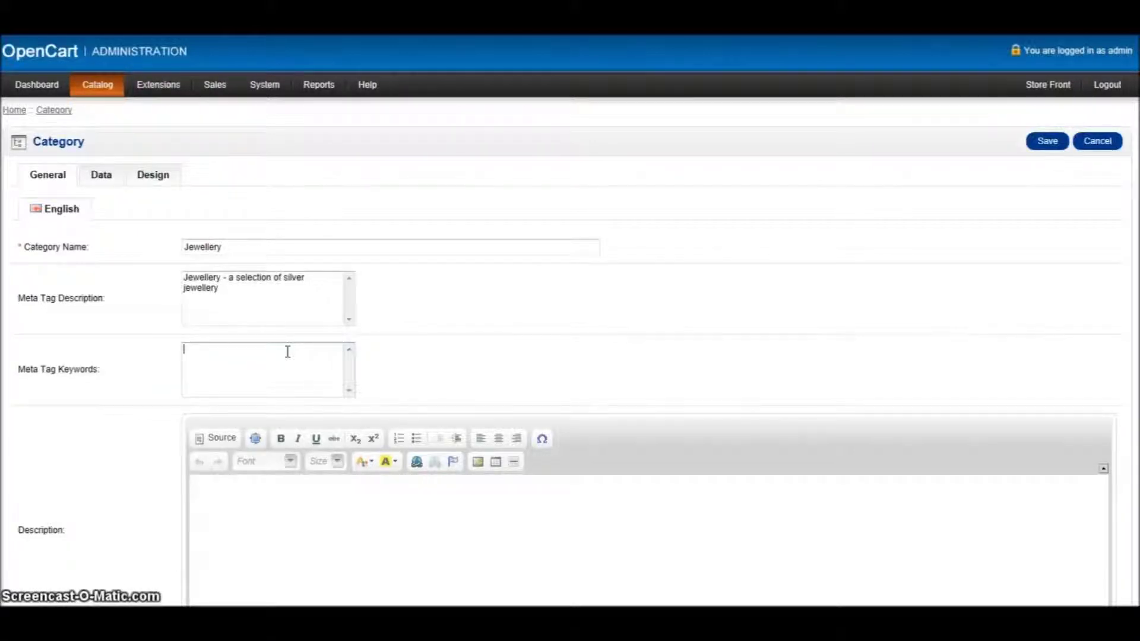
Step: Enter meta keywords 'Jewellery, silver jewellery, silver bracelets, silver charm bracelets'
text(Jew)
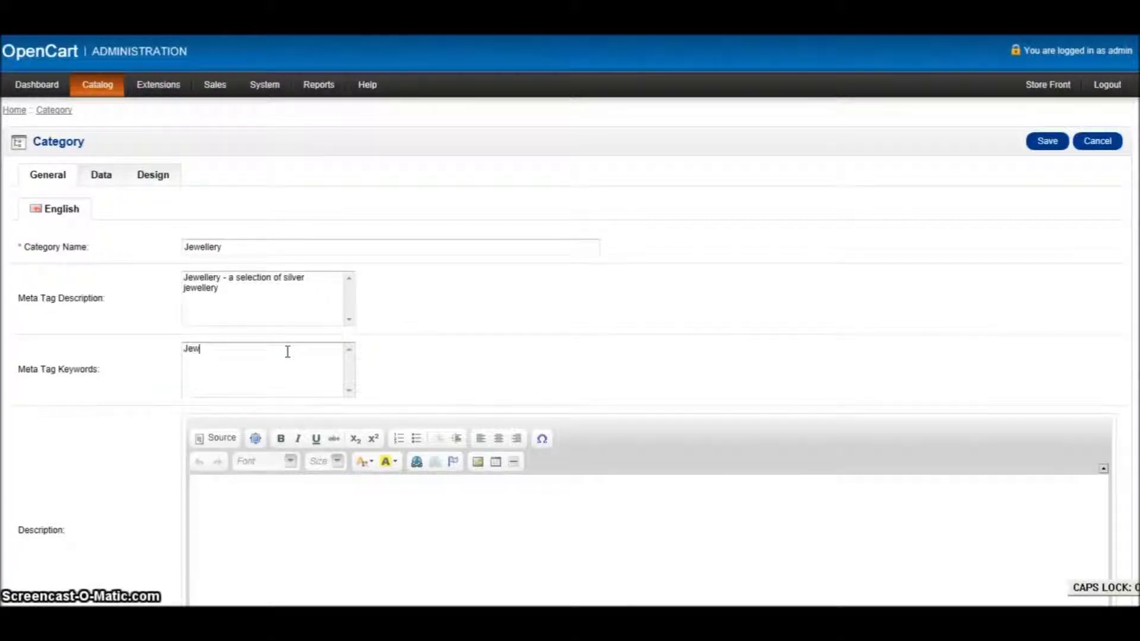
text(ell)
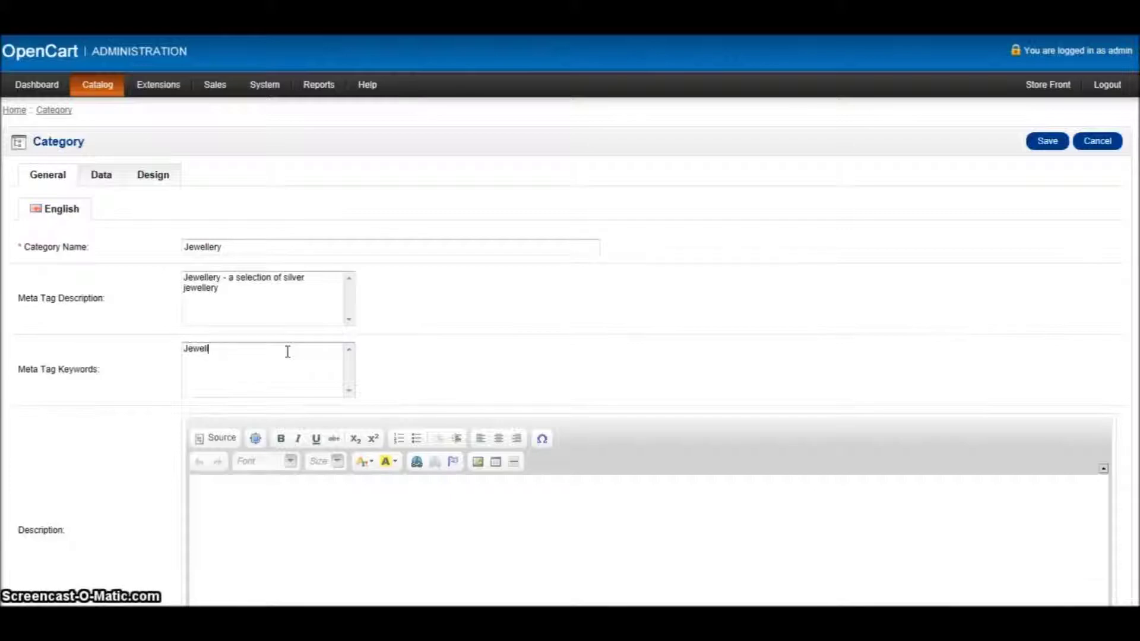
text(ery)
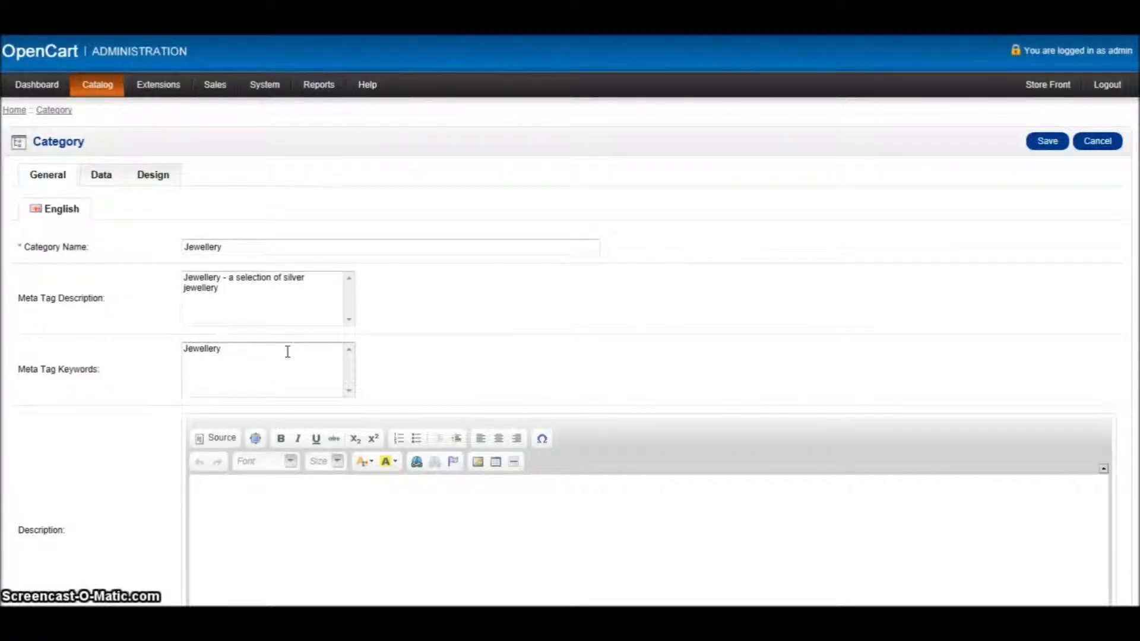
text(, silver jewellery)
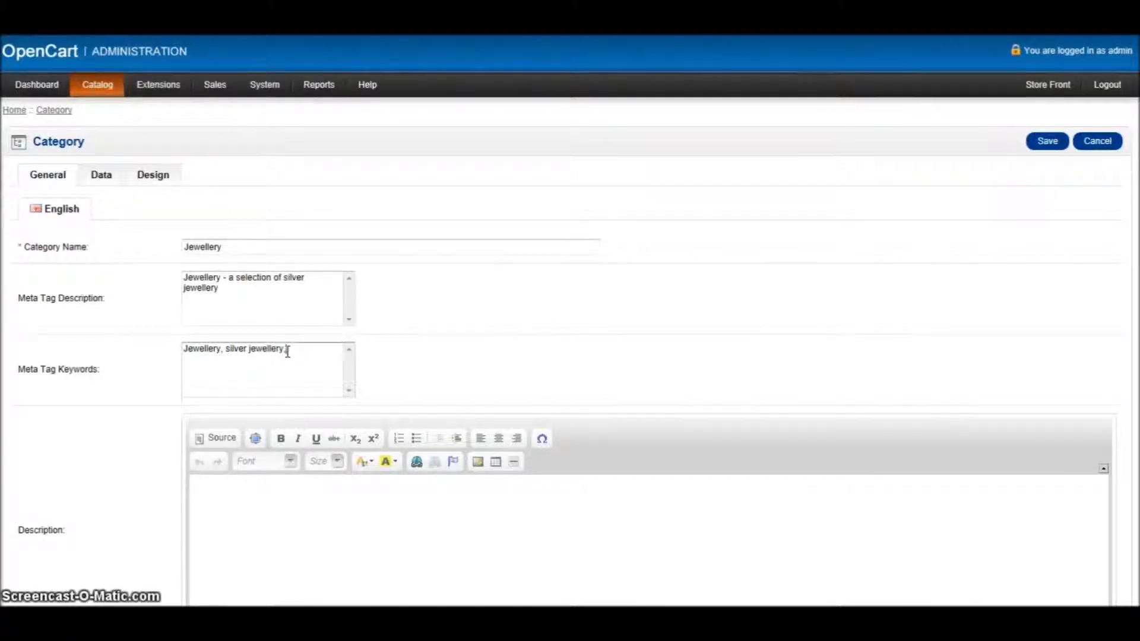
text(, silver)
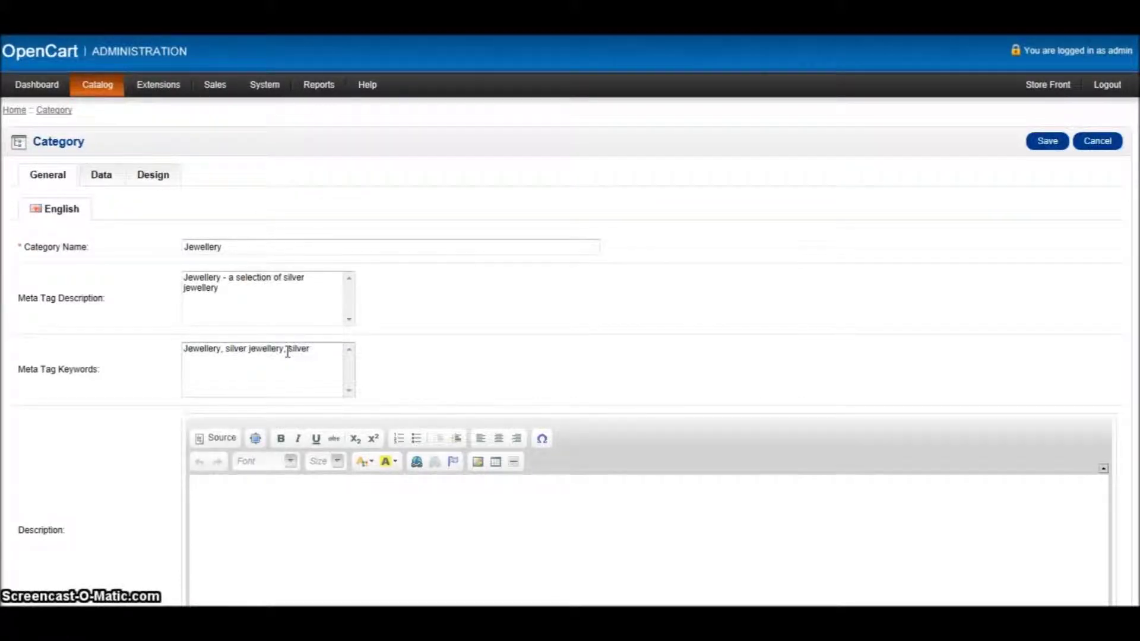
text( bracel)
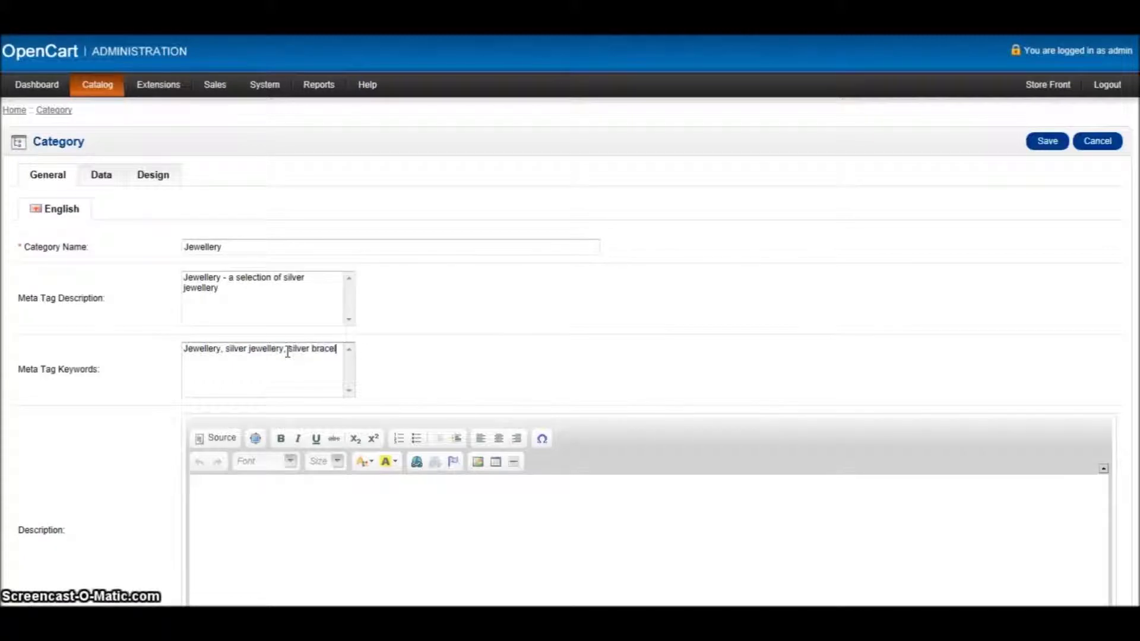
text(ets)
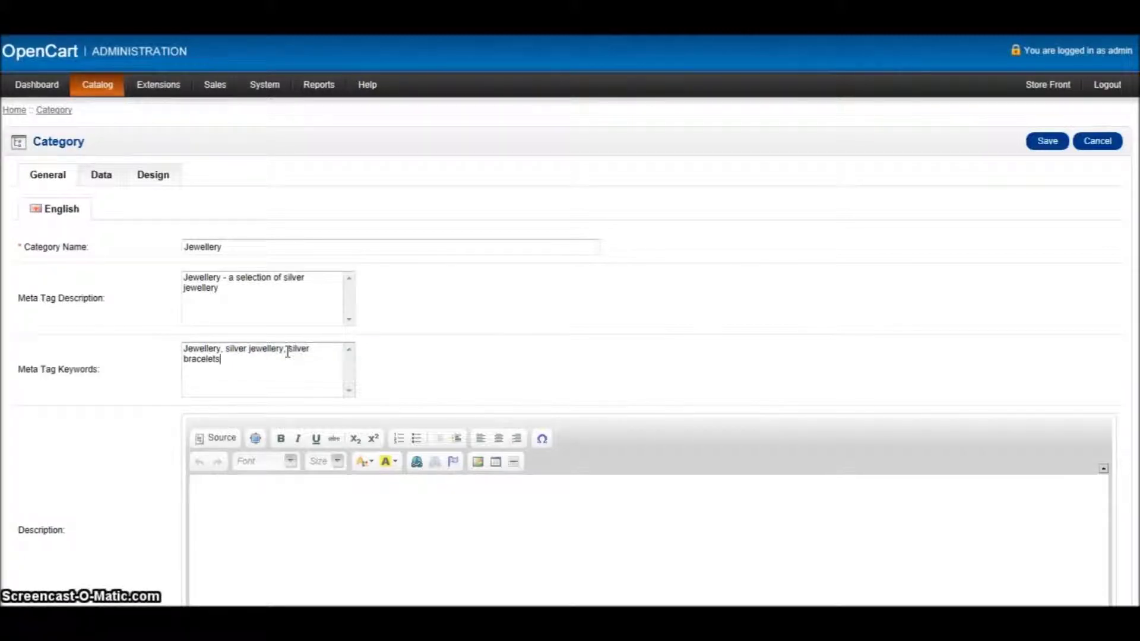
text(, silv)
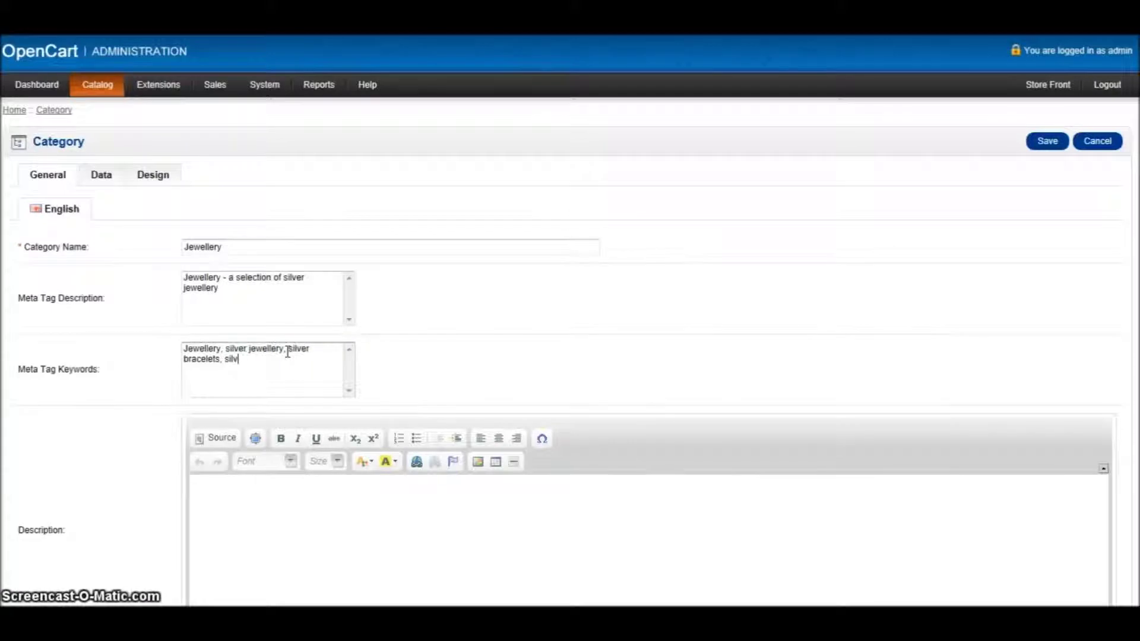
text(er charm)
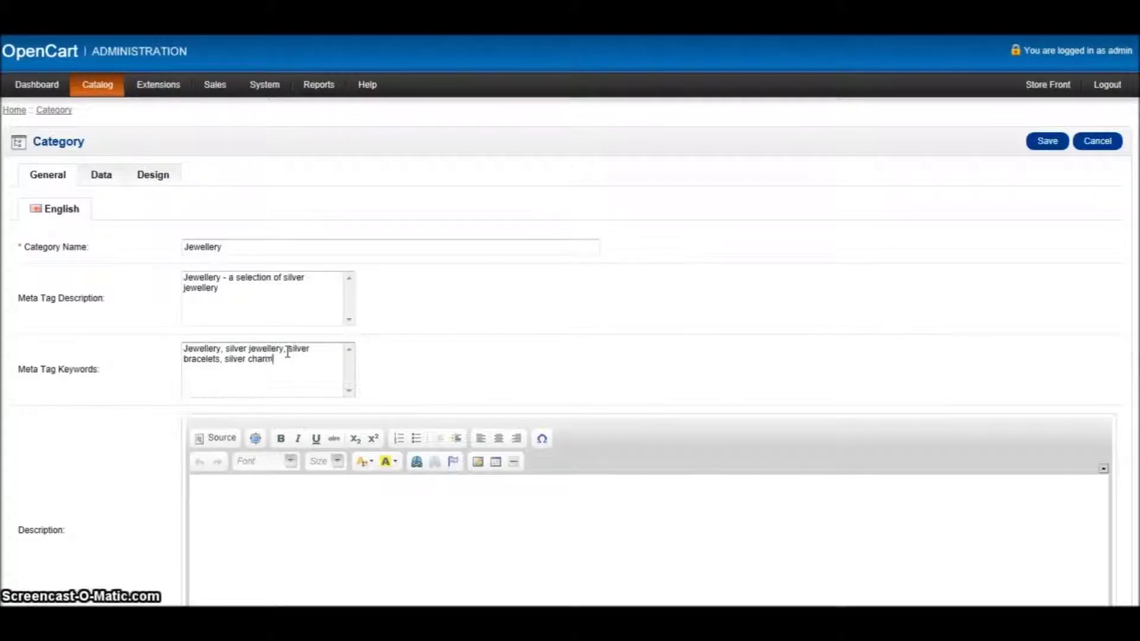
text( bracelets)
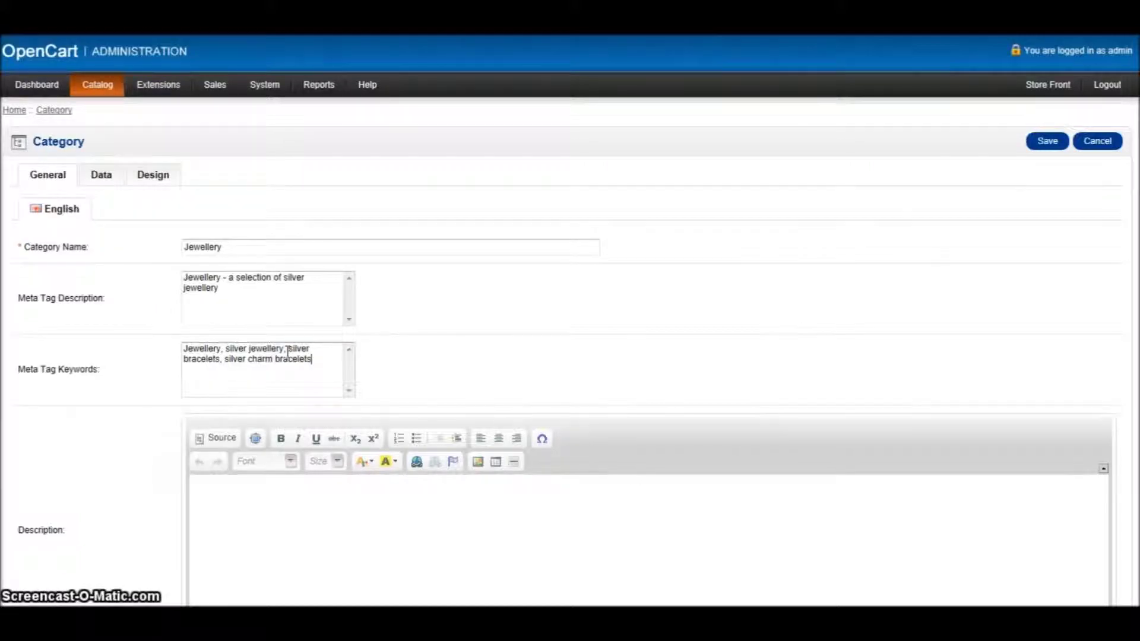
click(263, 399)
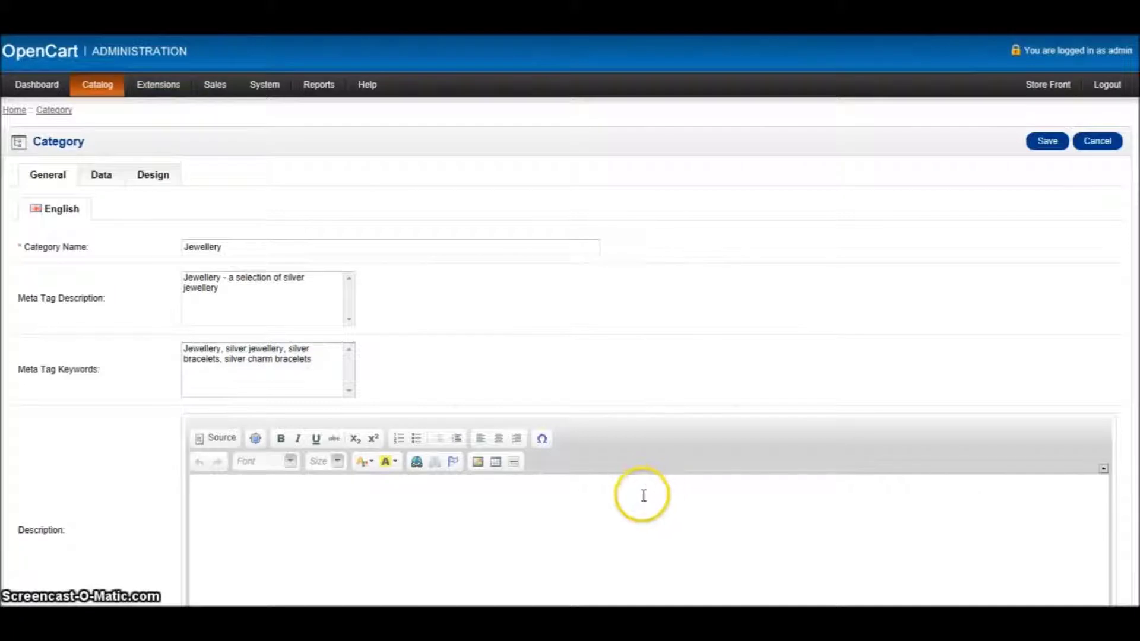
scroll(644, 495, down, 2)
Step: Type the description 'A selection of silver jewellery including silver charm bracelets, earrings, pendants'
click(283, 407)
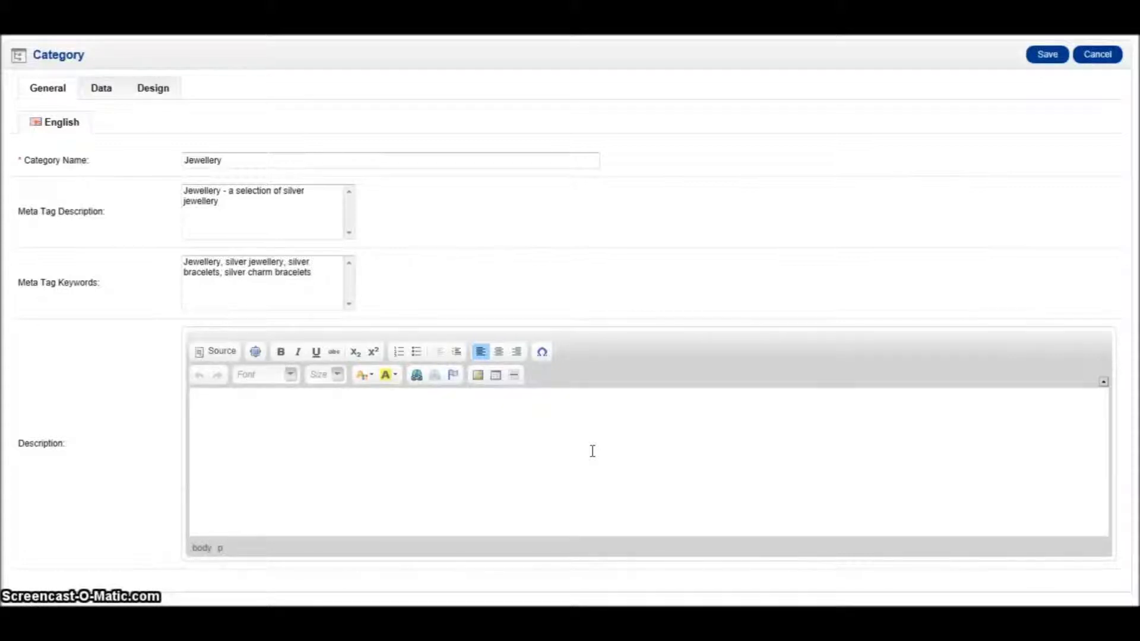
click(593, 452)
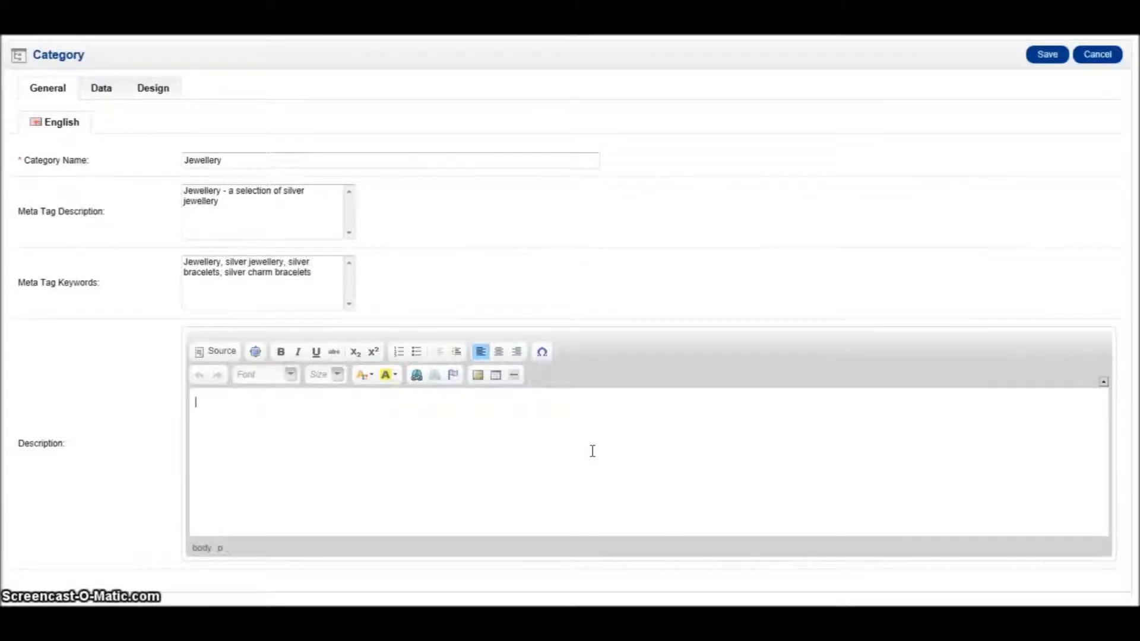
key(Caps_Lock)
text(A)
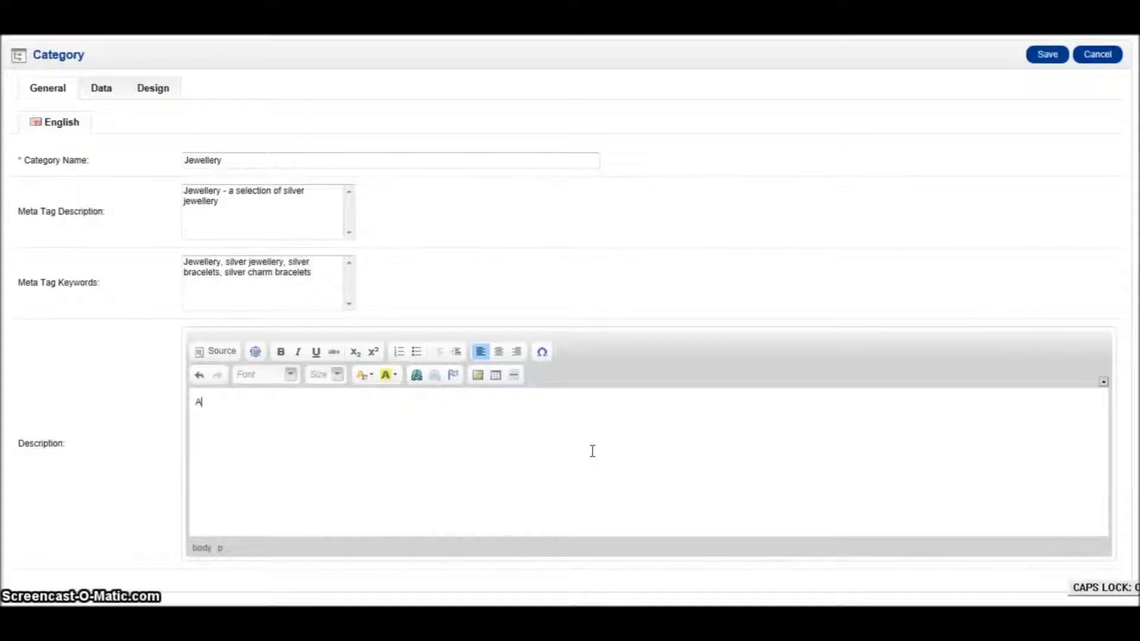
text( se)
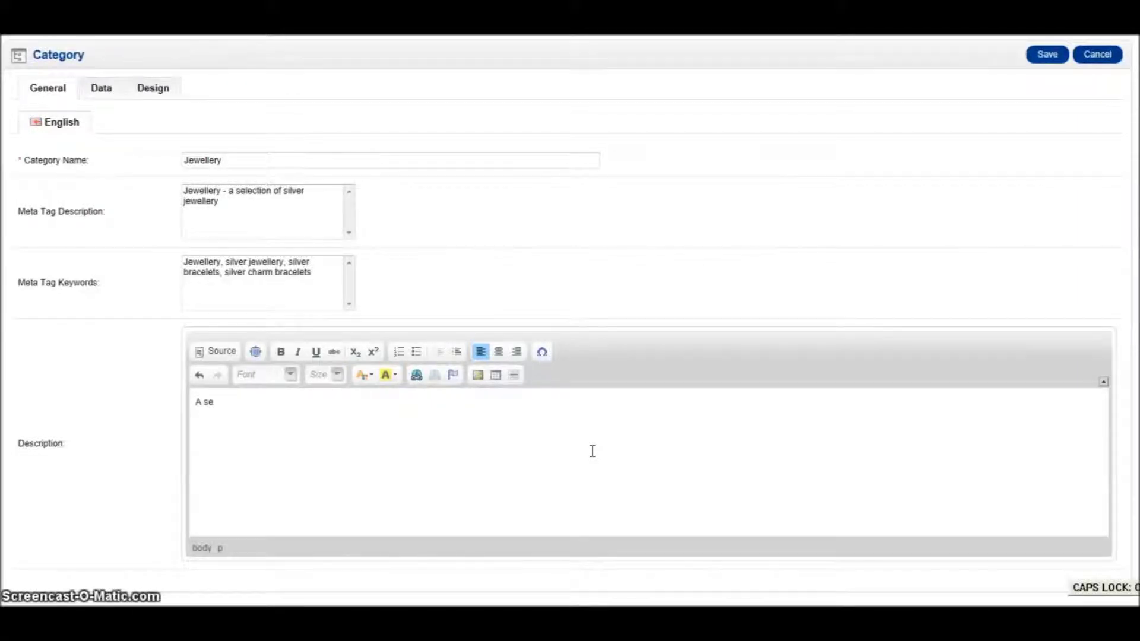
text(lection )
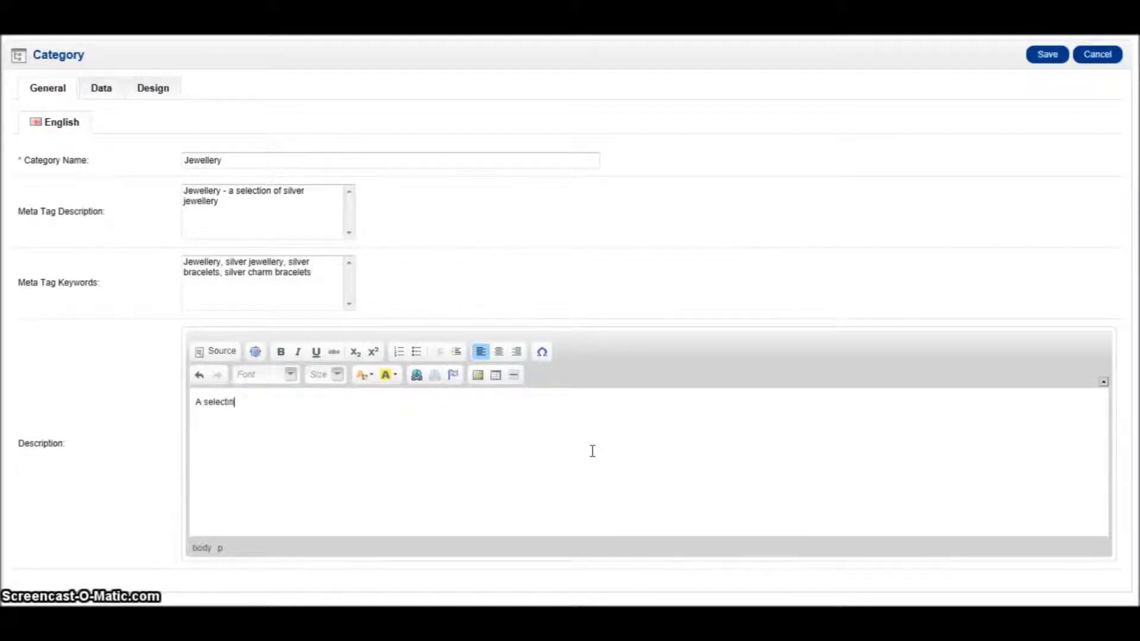
text(of b)
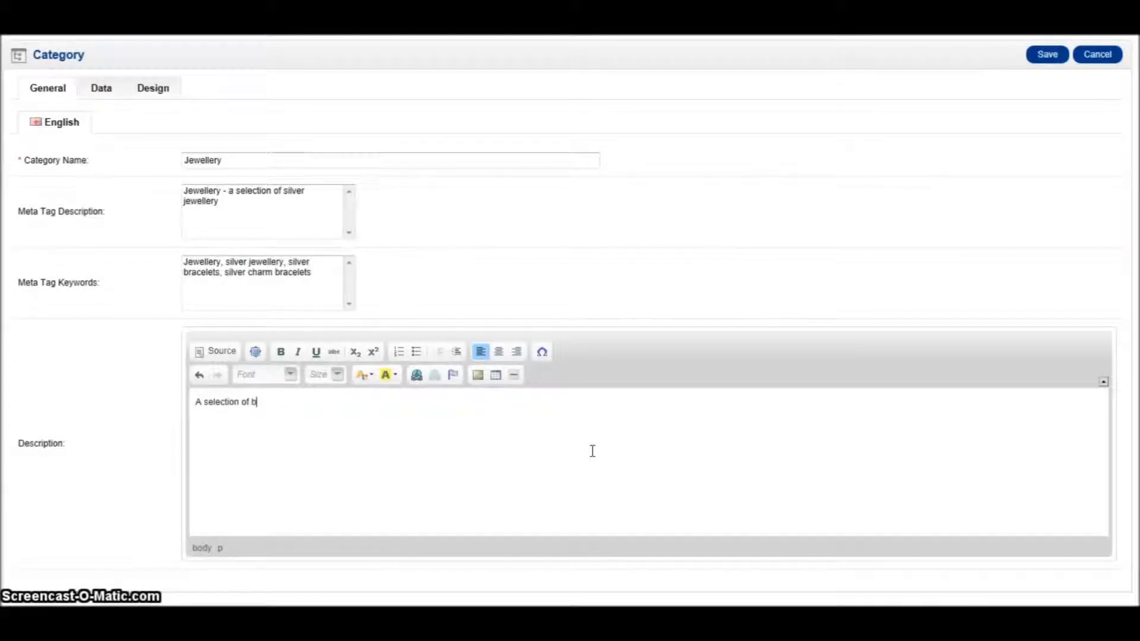
text(rac)
key(BackSpace)
key(BackSpace)
key(BackSpace)
key(BackSpace)
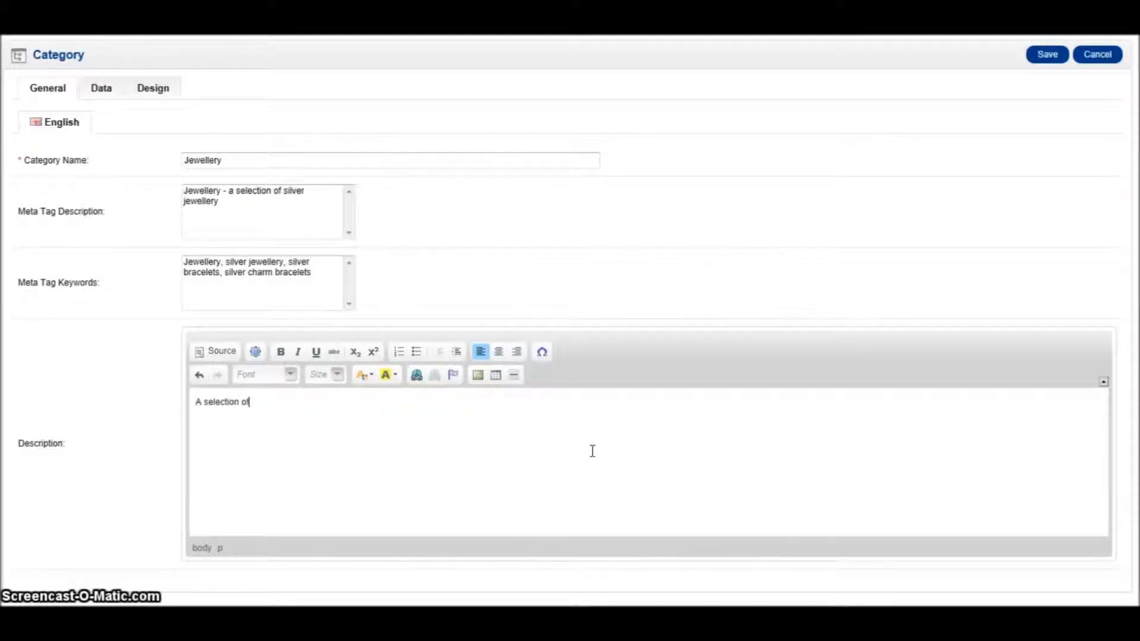
text(si)
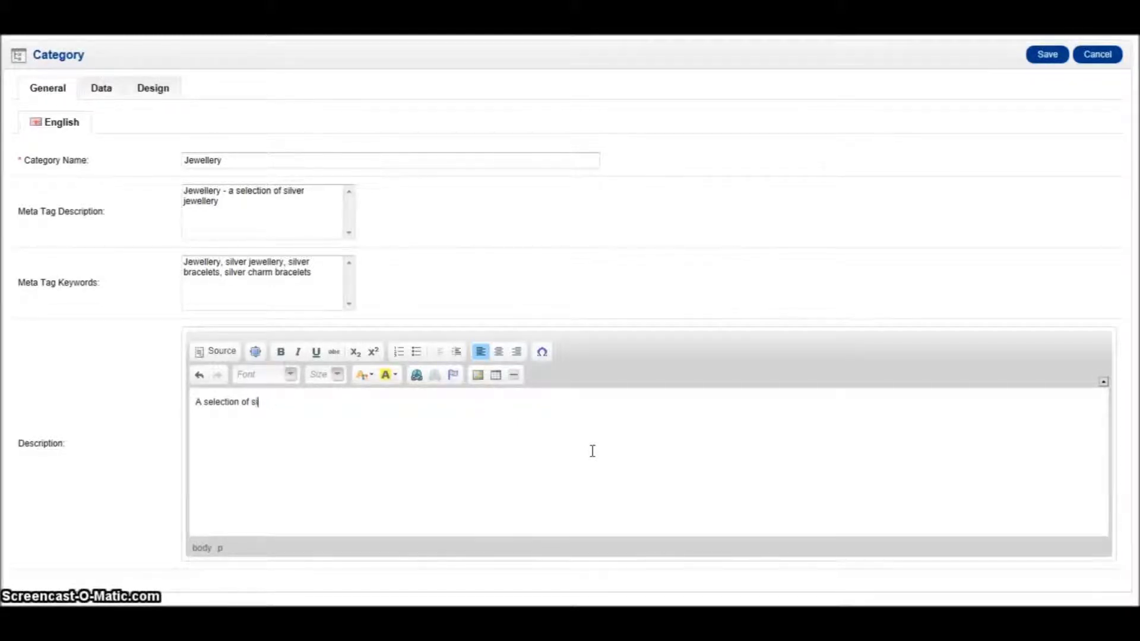
text(lver je)
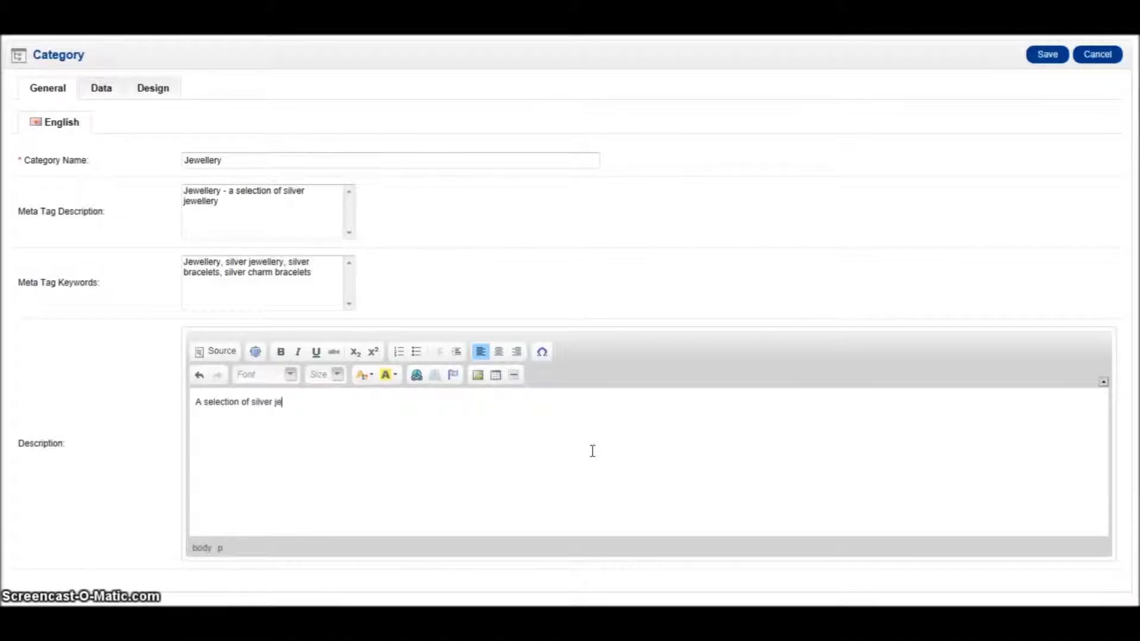
text(weller)
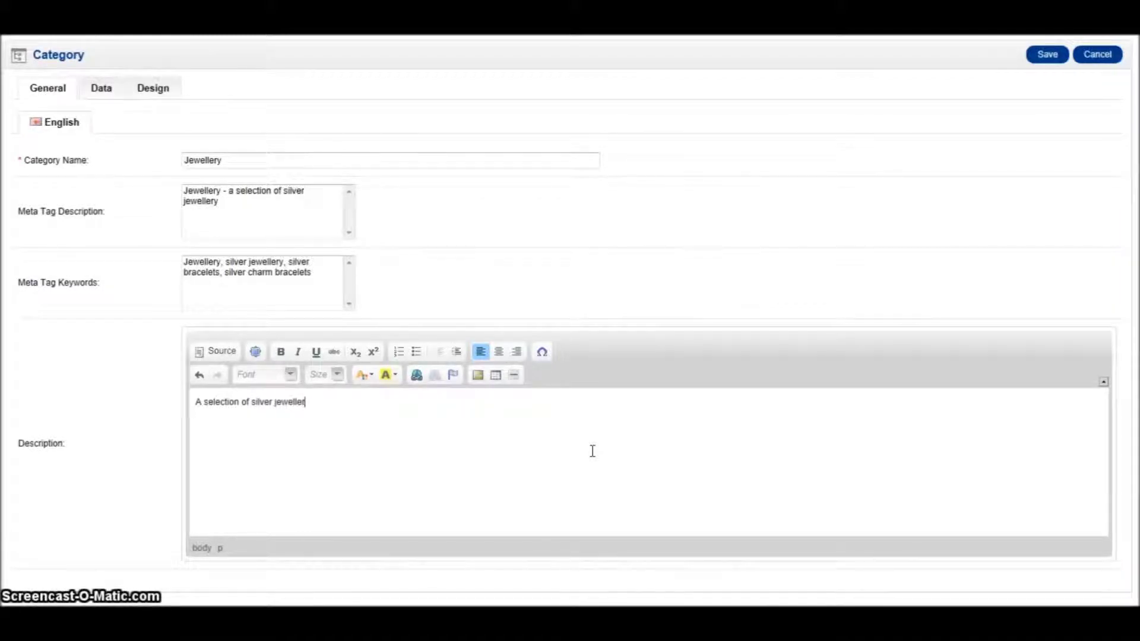
text(y incl)
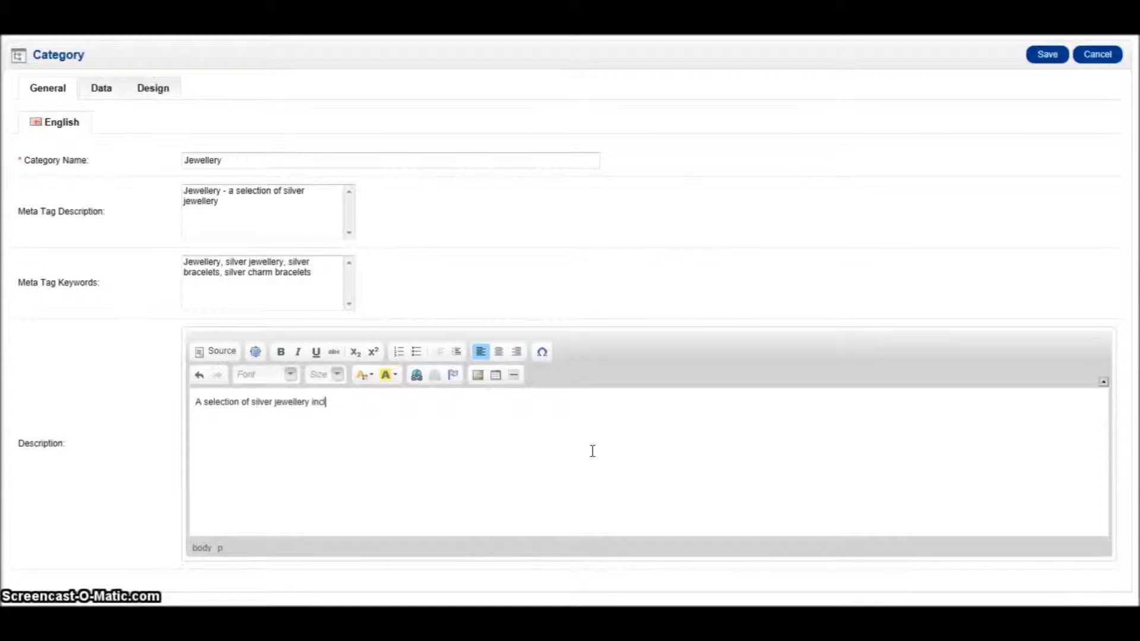
text(udin)
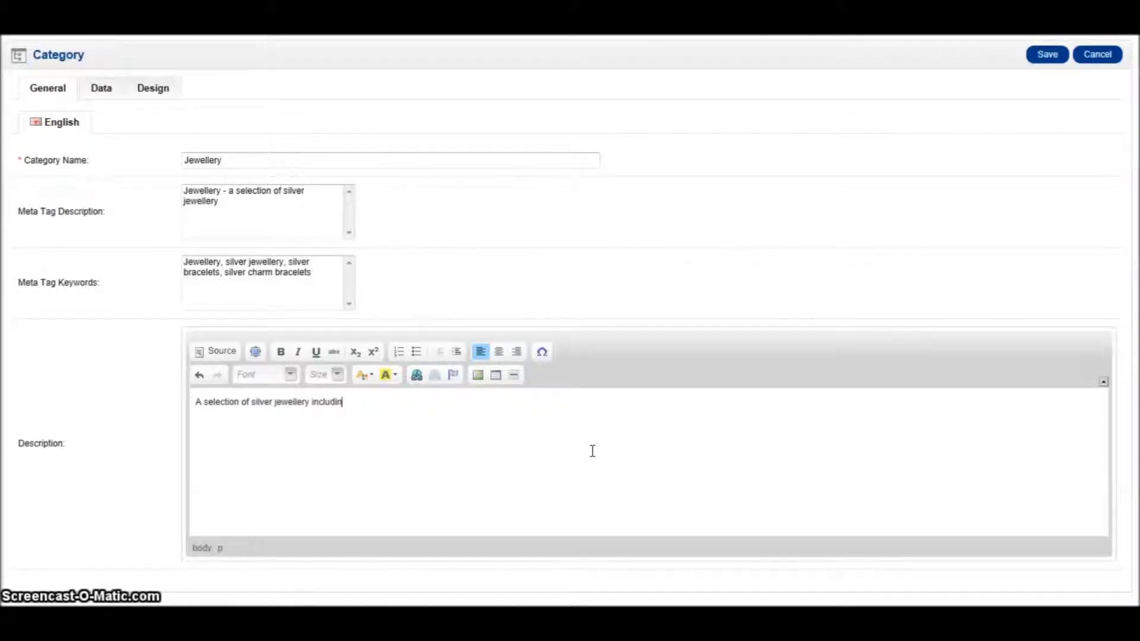
text(g s)
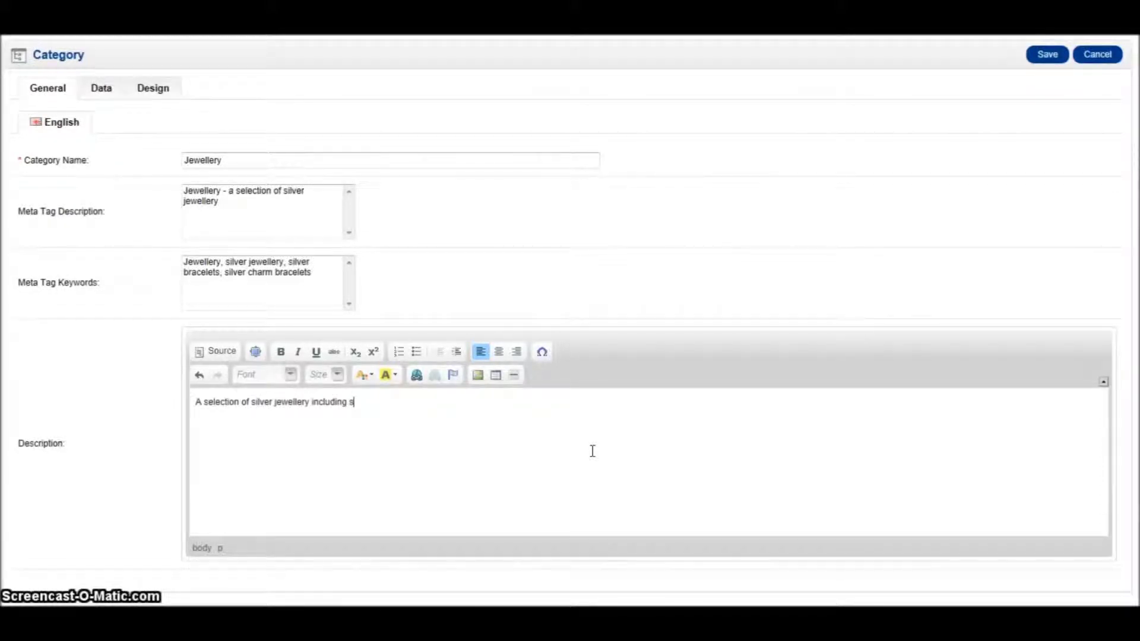
text(ilver )
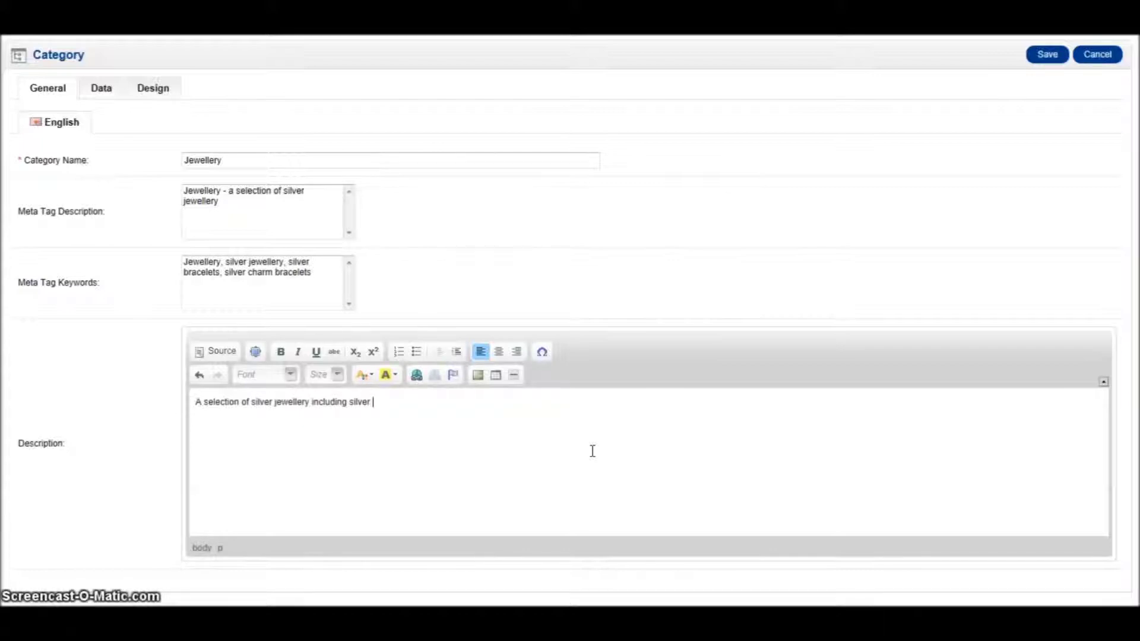
text(charm )
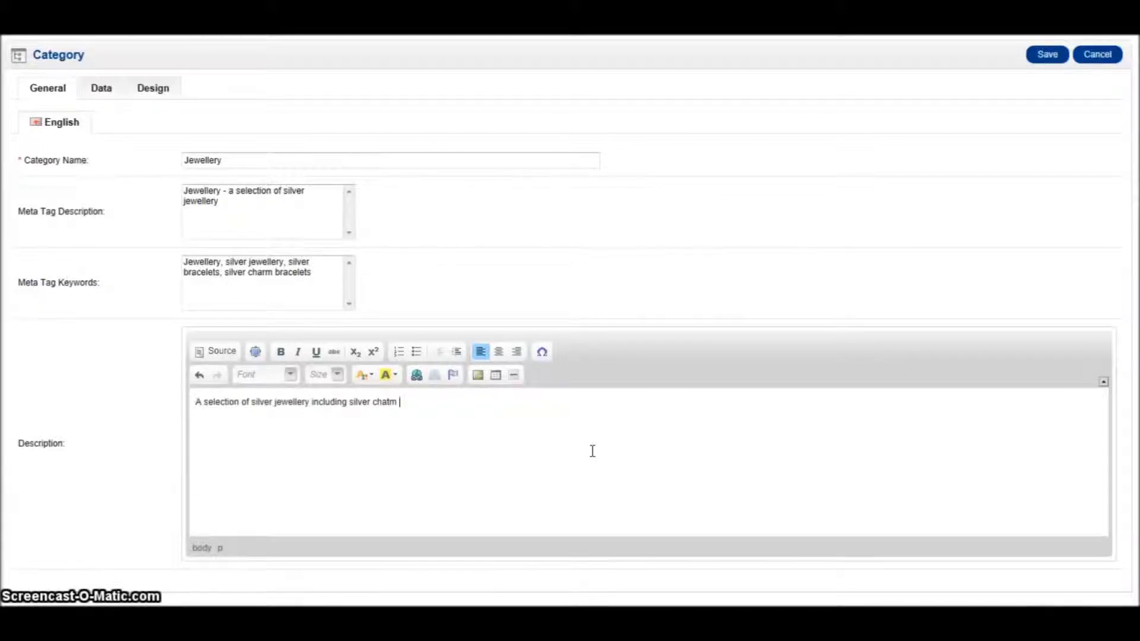
text(bracelets)
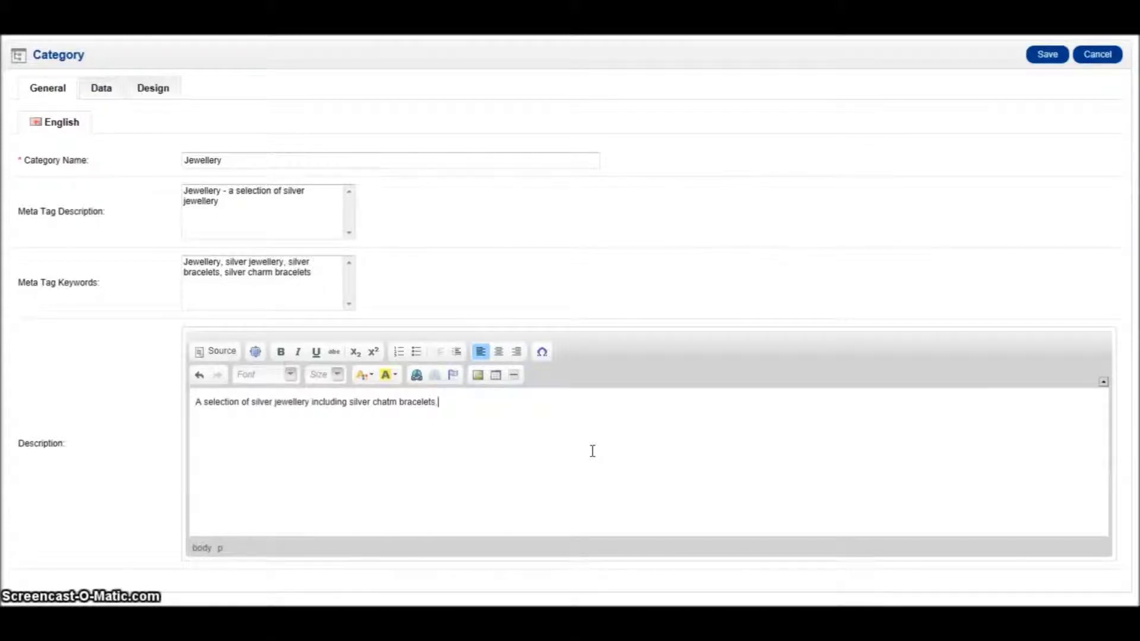
text(,)
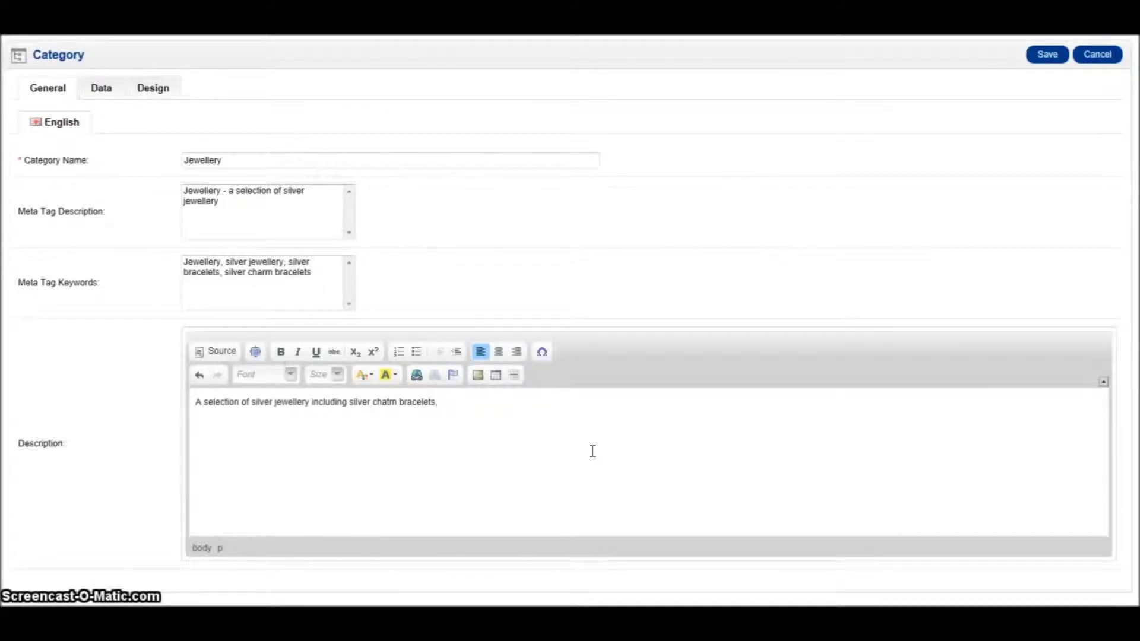
text( silver )
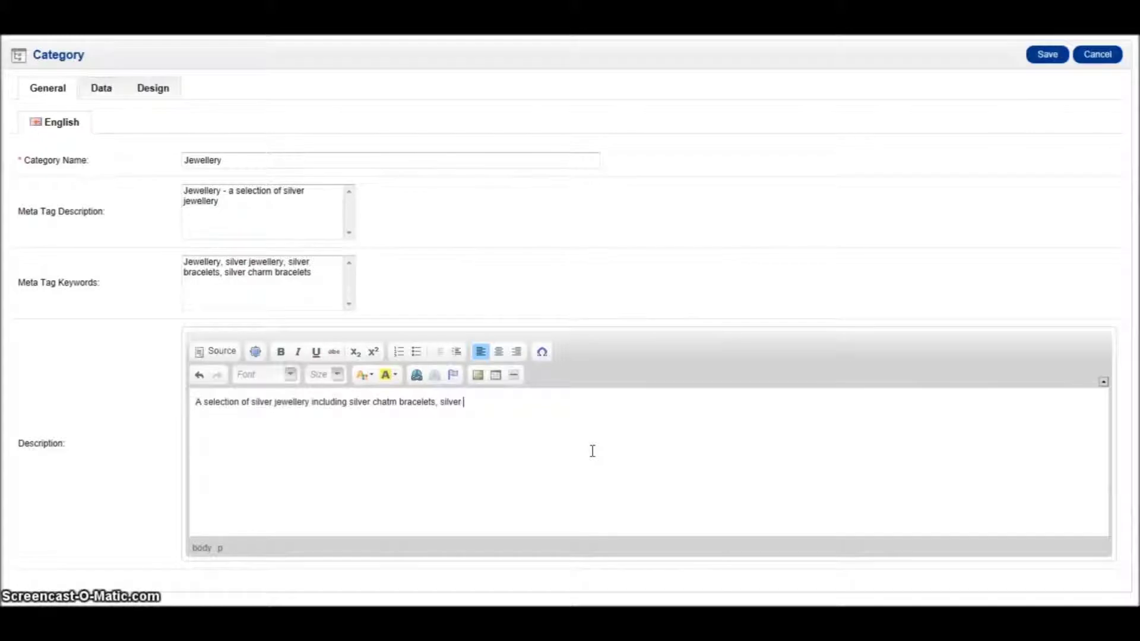
text(ear)
text(rings.)
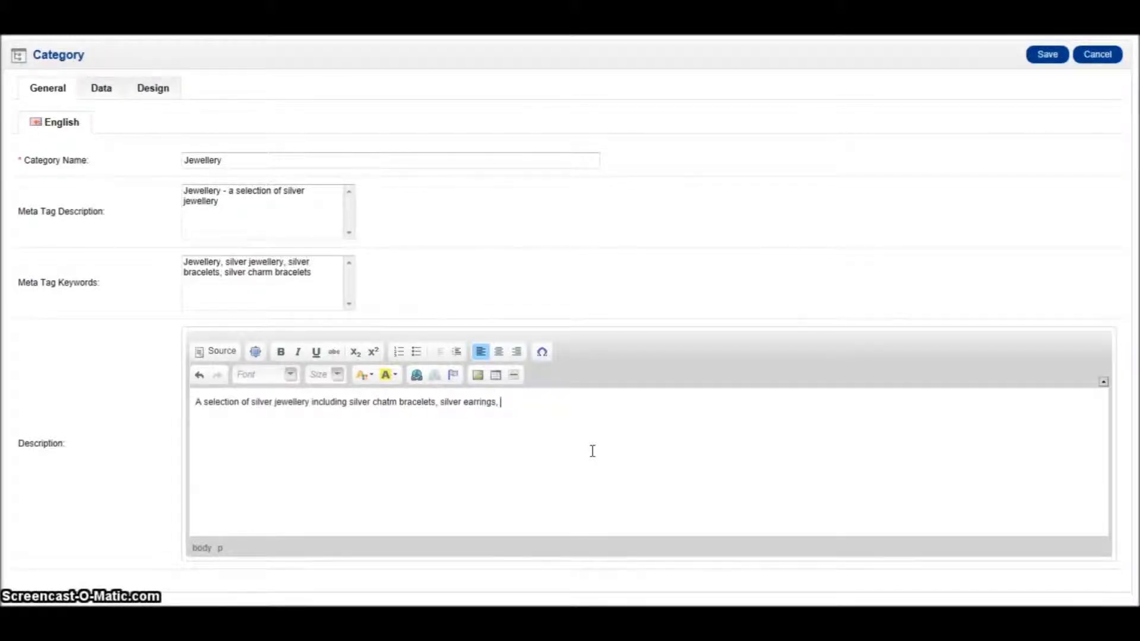
text( silver)
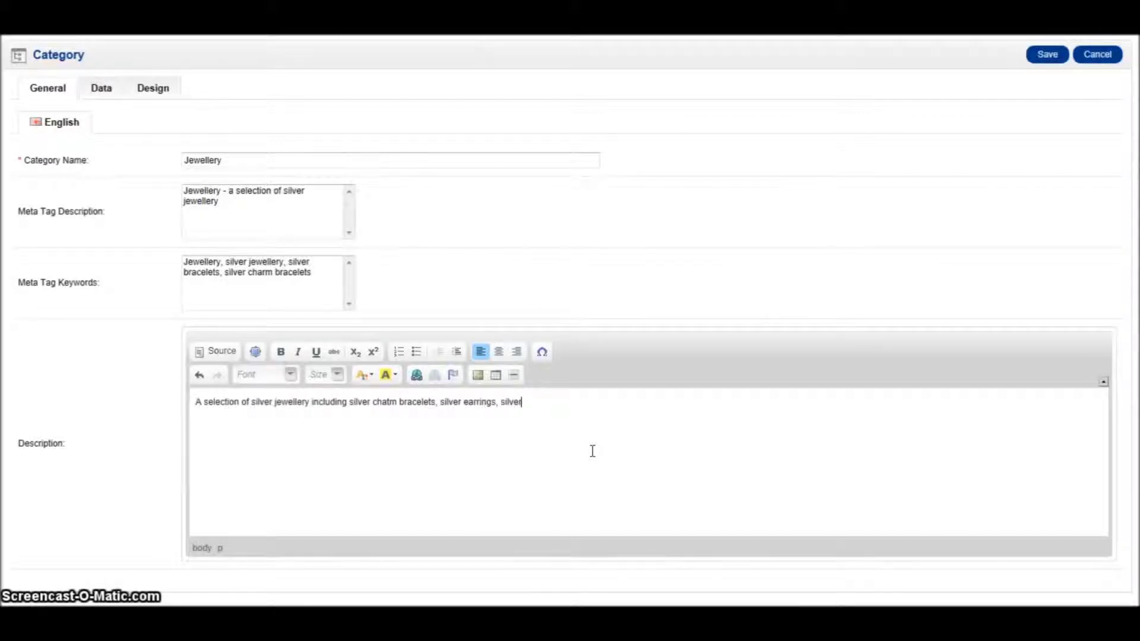
text( pend)
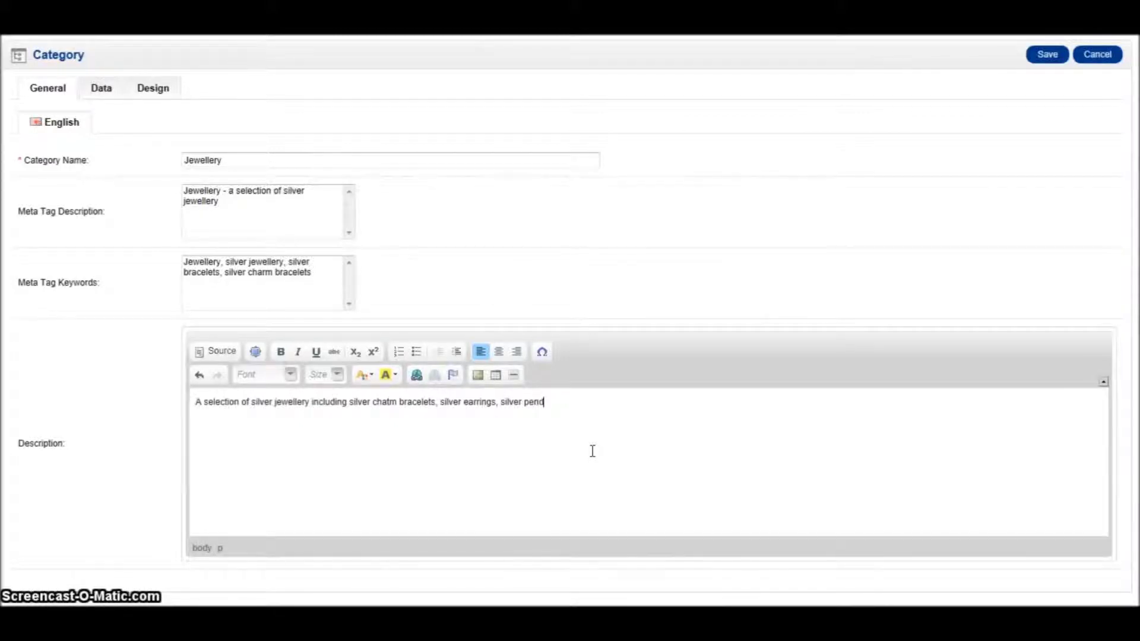
text(ants)
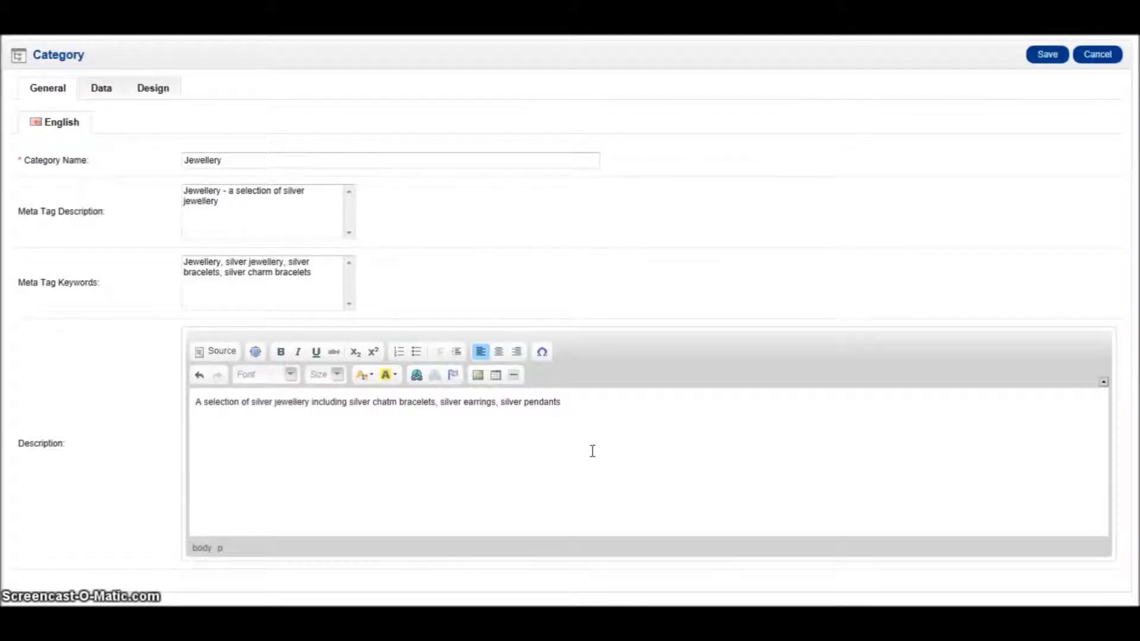
text( etc...)
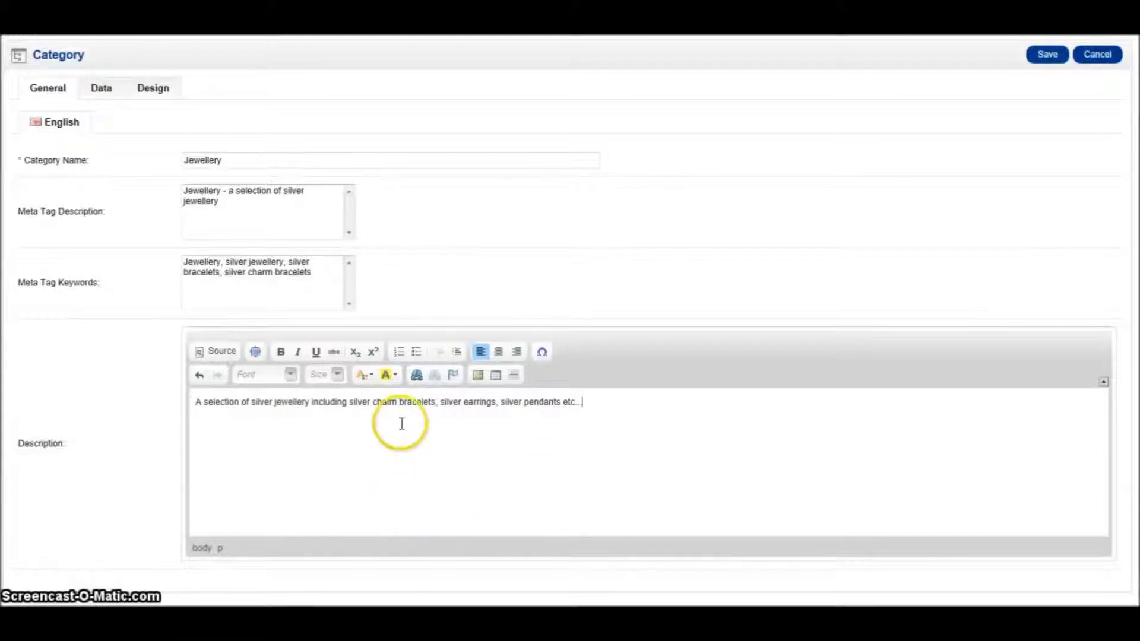
Step: Fix the 'chatm' typo, bold 'jewellery' and 'charm bracelets', then show the Data tab
key(BackSpace)
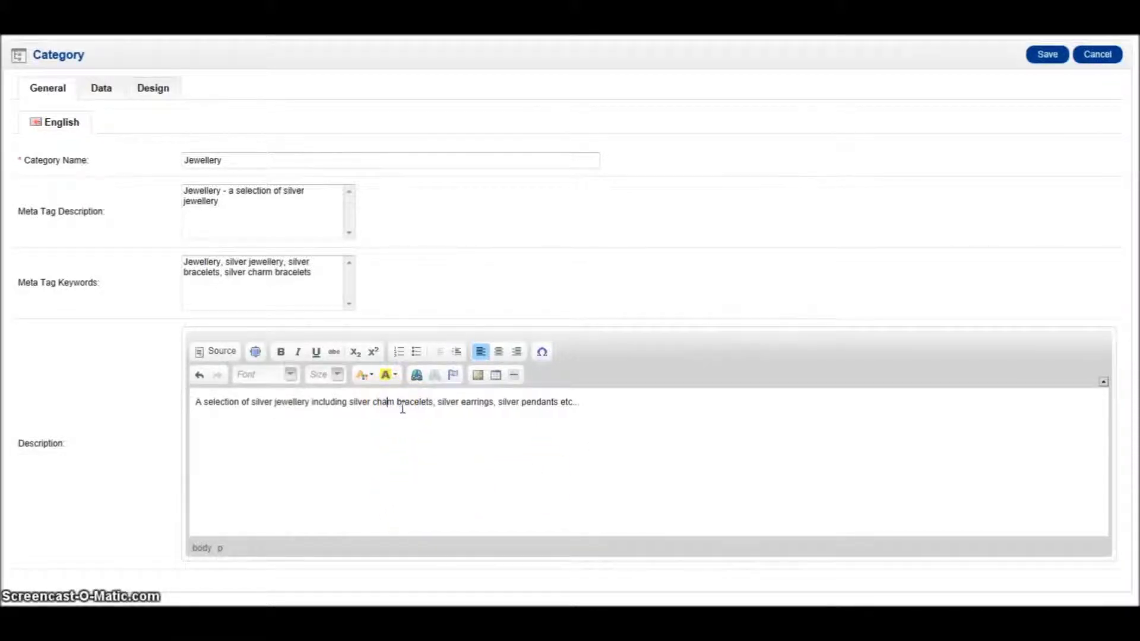
text(r)
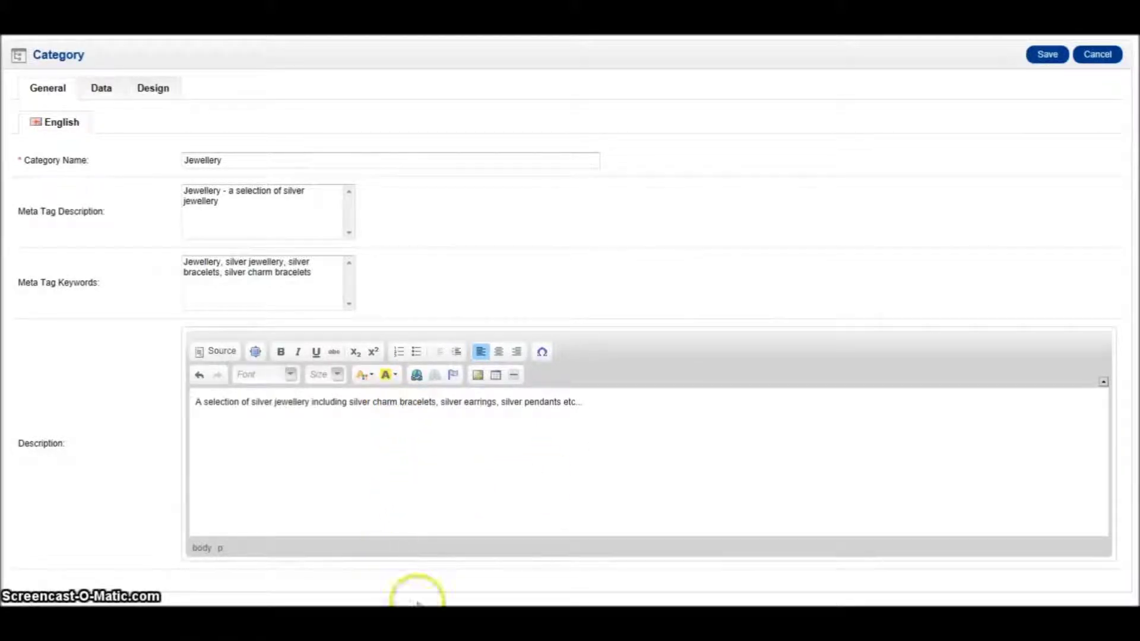
click(300, 403)
drag(309, 404, 273, 404)
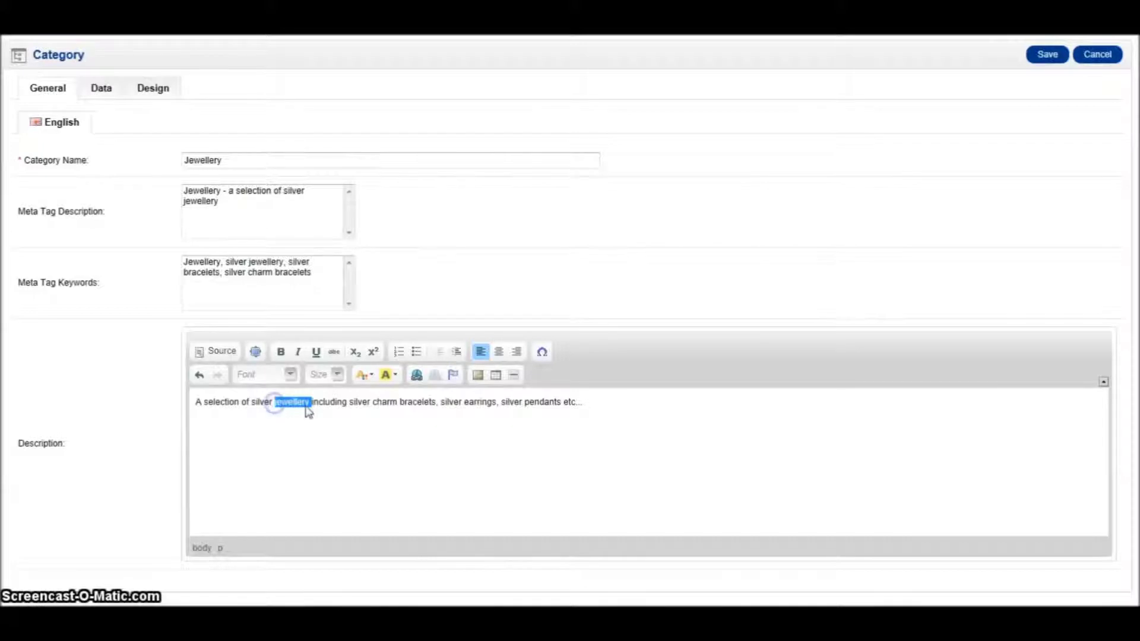
click(281, 352)
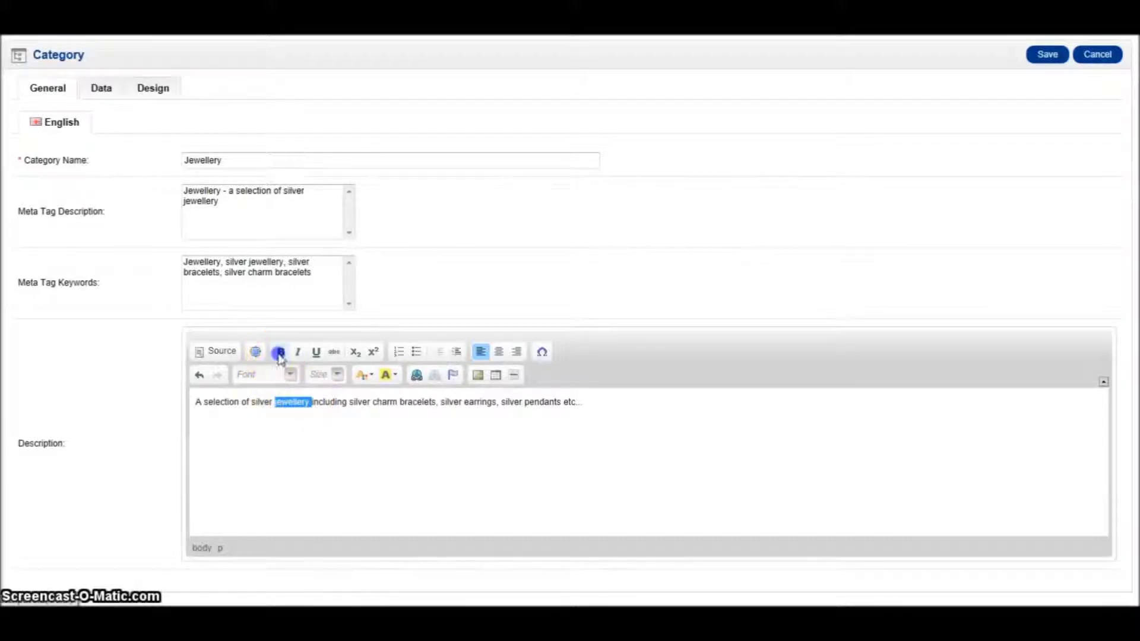
click(454, 452)
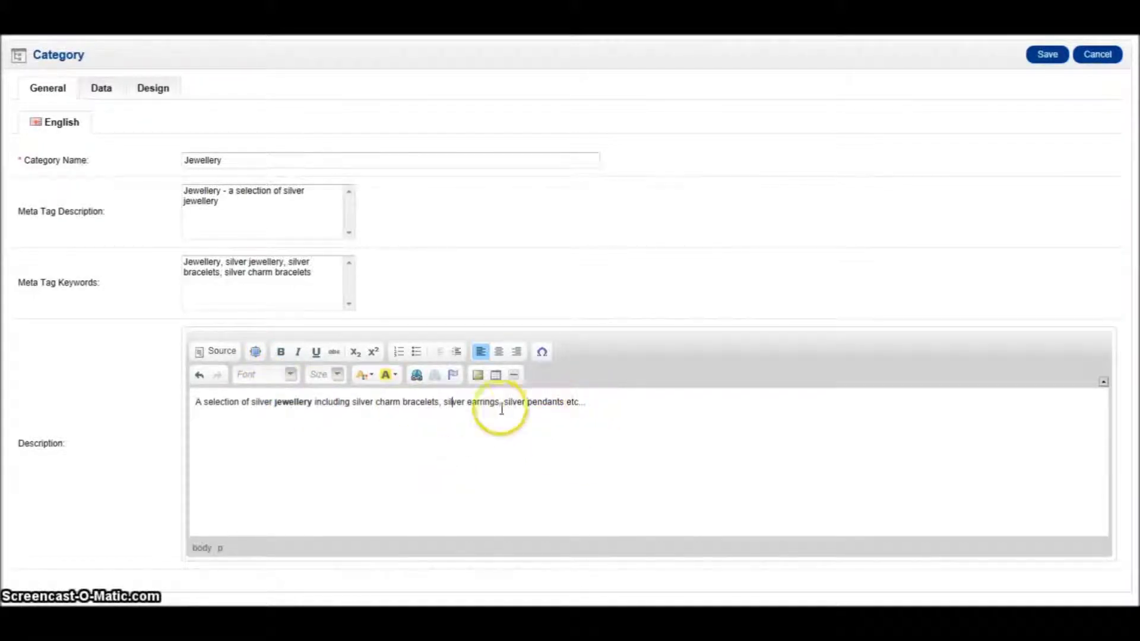
drag(440, 402, 376, 402)
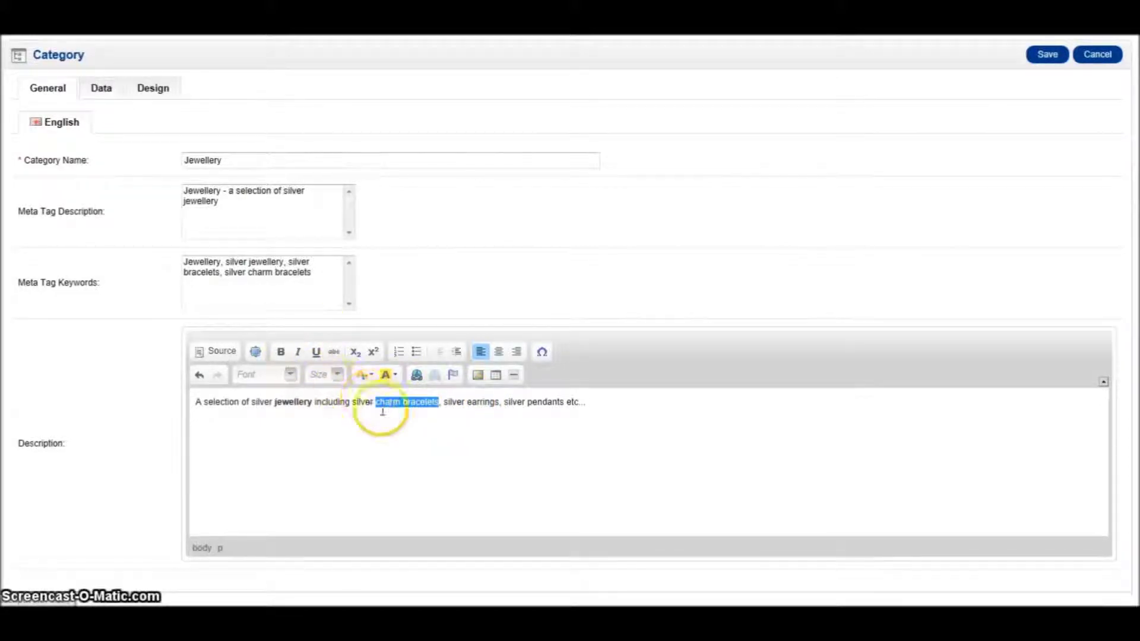
click(280, 351)
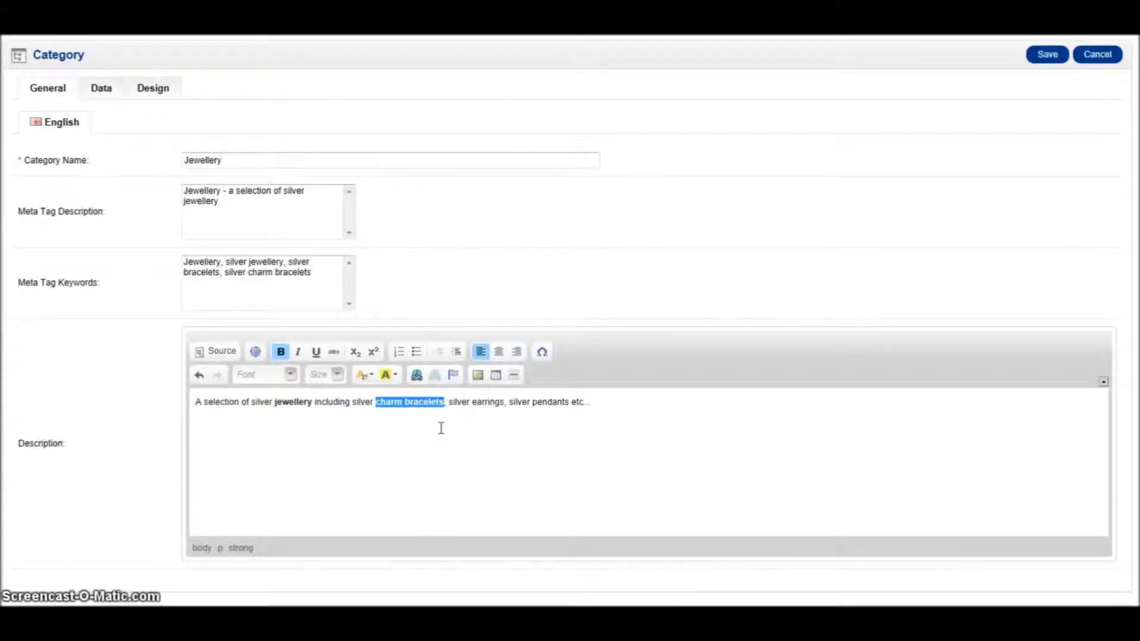
click(442, 442)
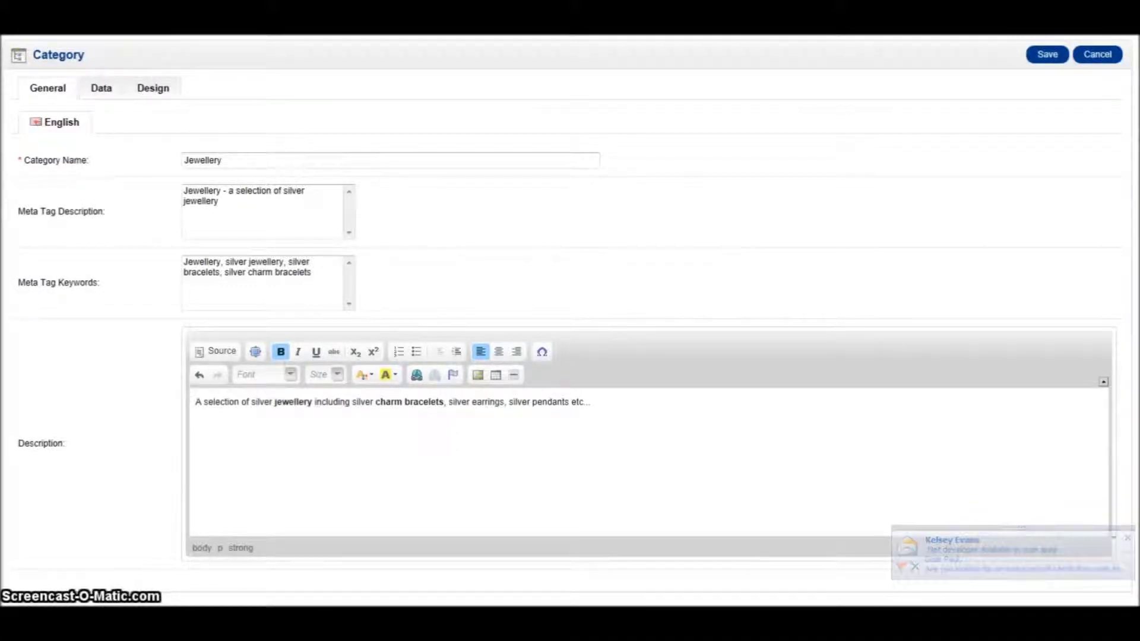
click(101, 88)
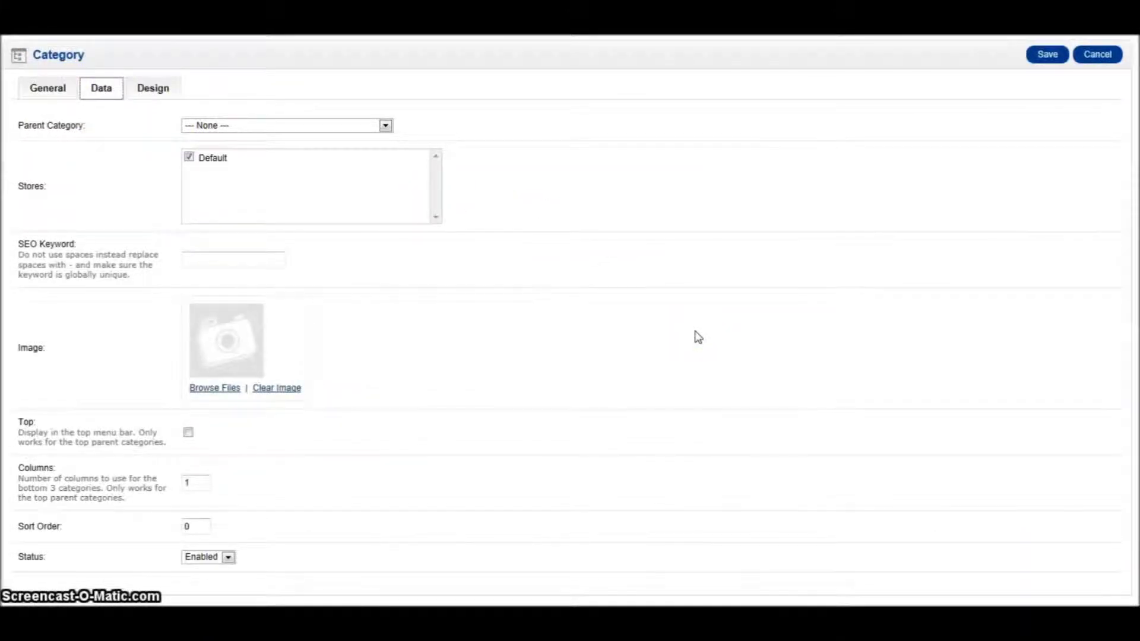
mouse_move(651, 343)
mouse_down()
mouse_move(629, 364)
mouse_move(614, 427)
mouse_move(626, 423)
mouse_up()
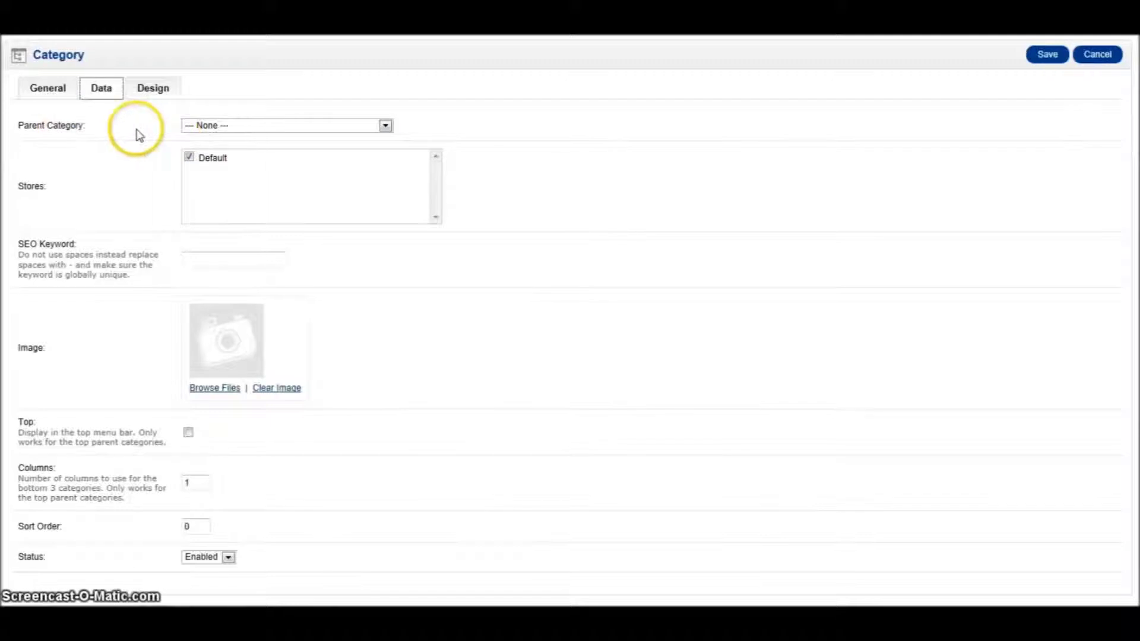
click(385, 126)
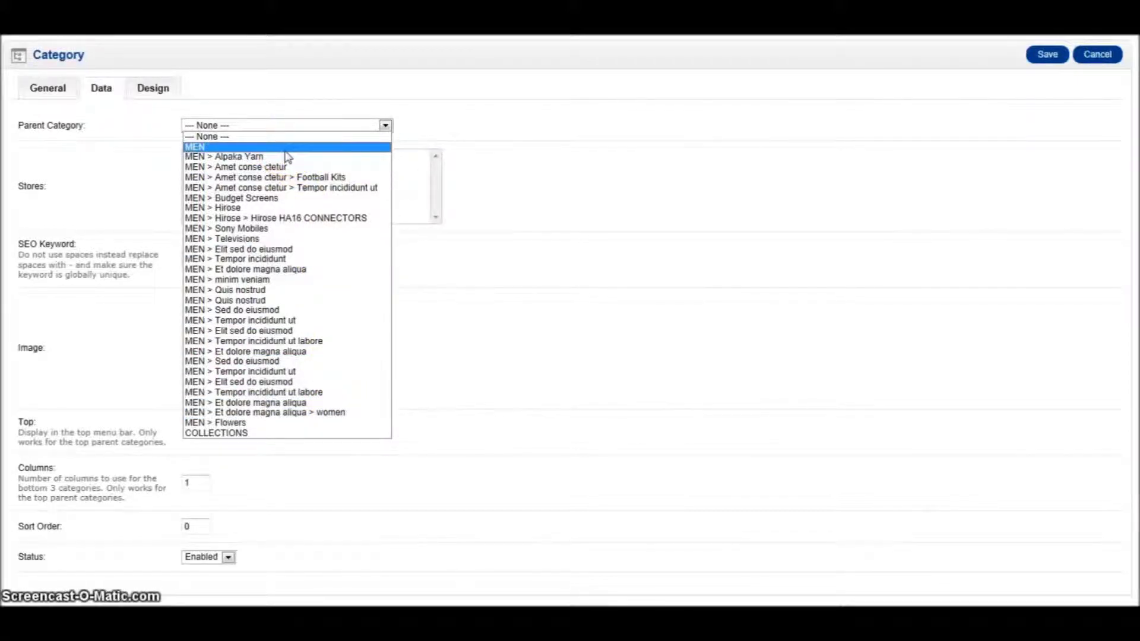
drag(288, 156, 272, 204)
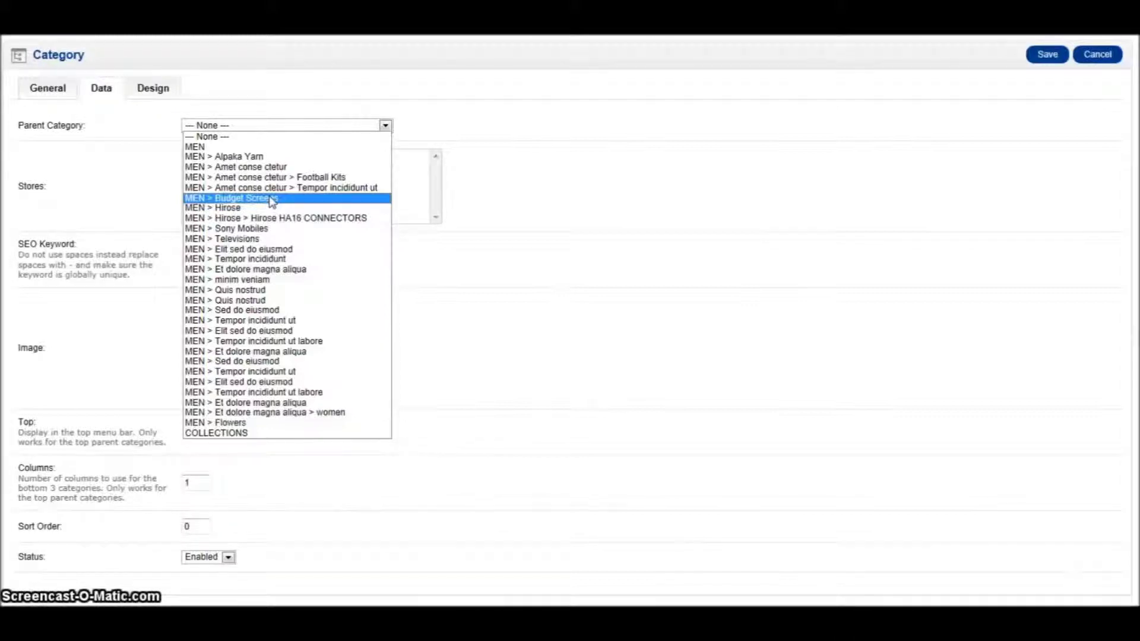
click(254, 138)
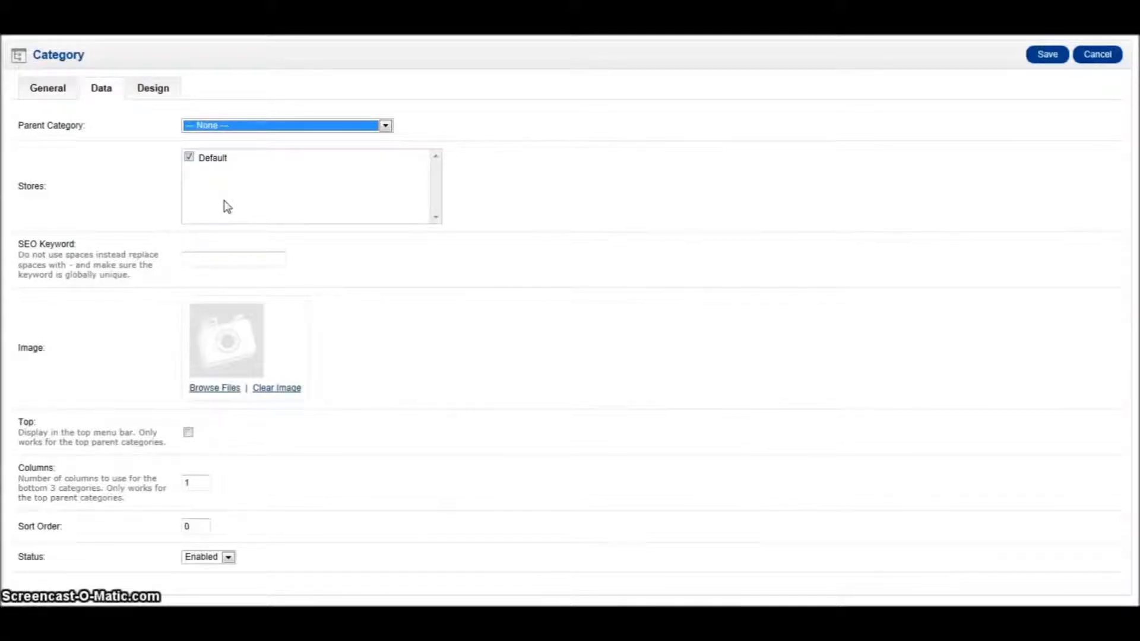
click(252, 266)
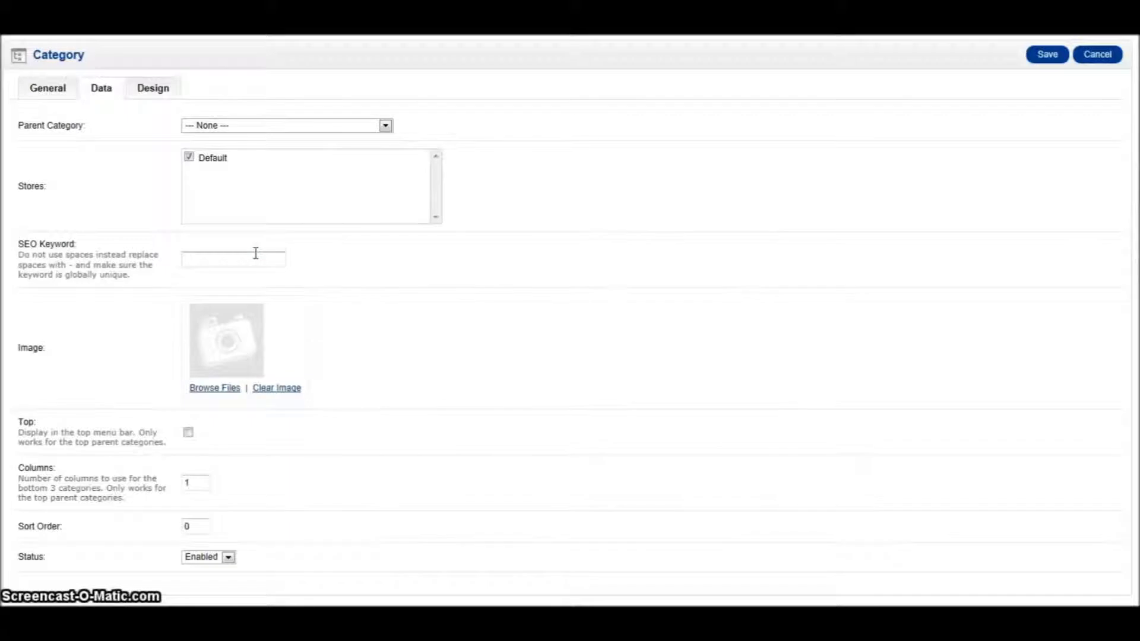
Step: Set the SEO keyword to 'jewellery' after trying 'silver-bracelets' variants
text(jewe)
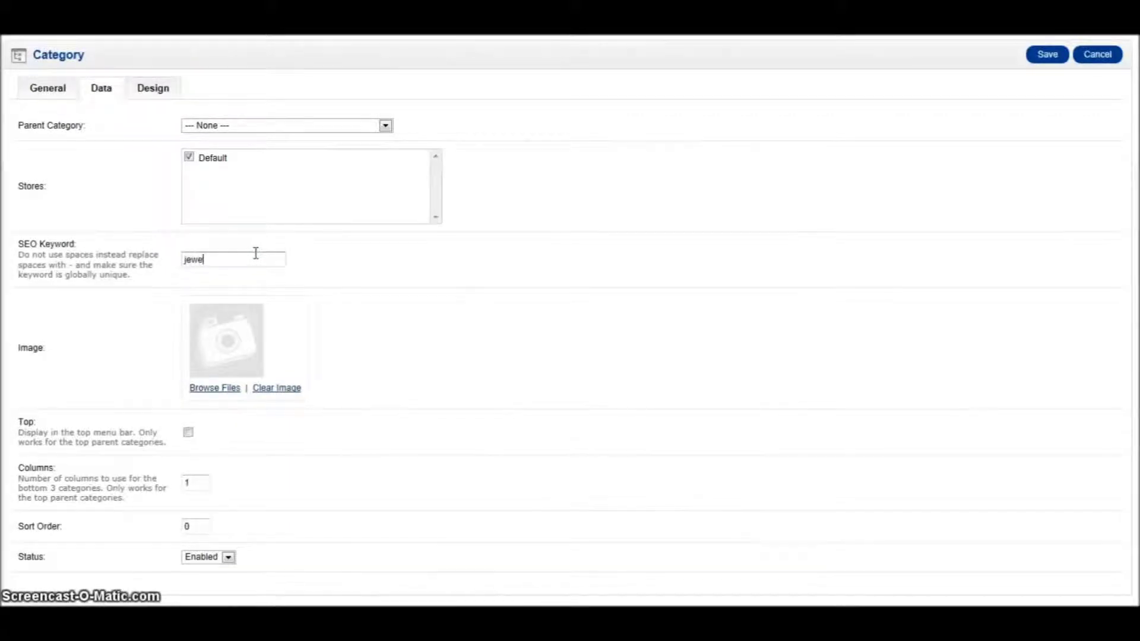
text(llery)
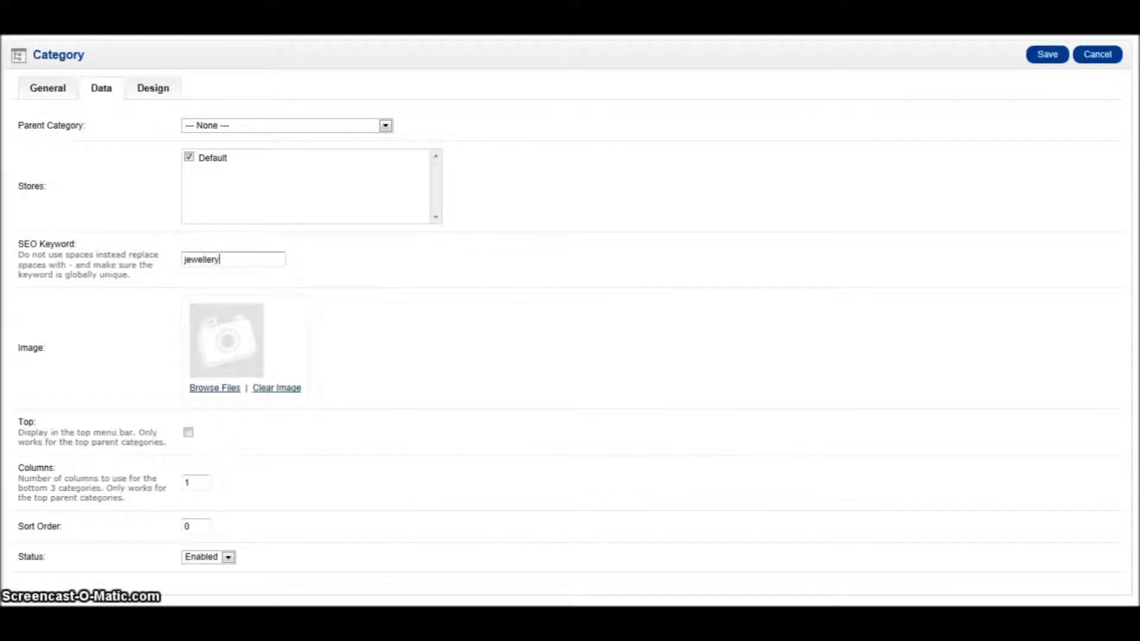
drag(223, 260, 114, 261)
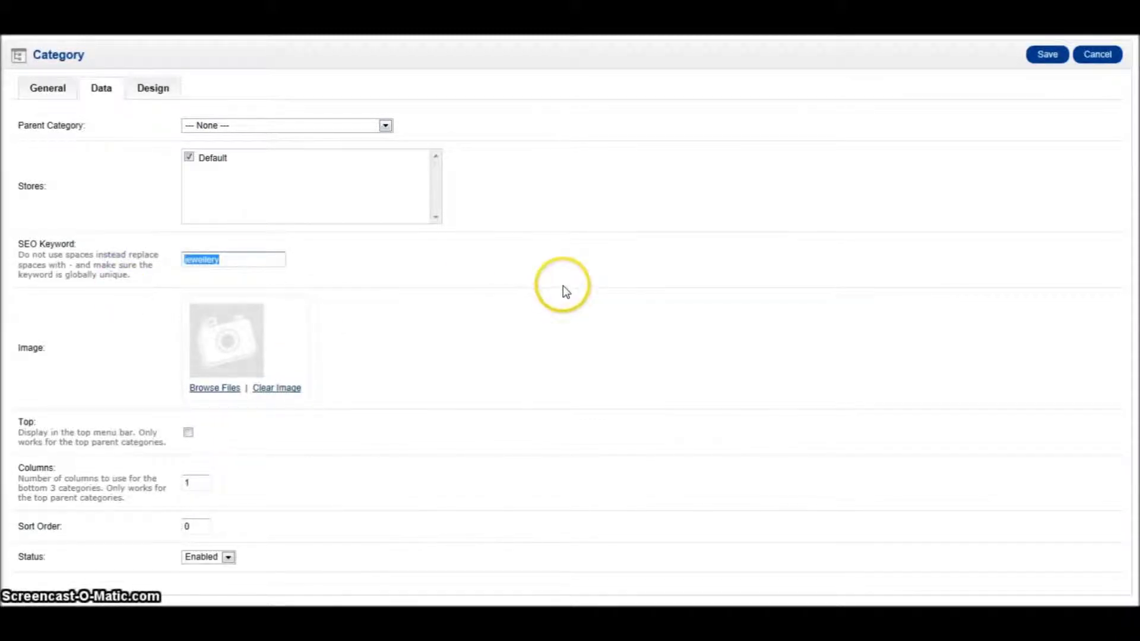
drag(265, 259, 168, 244)
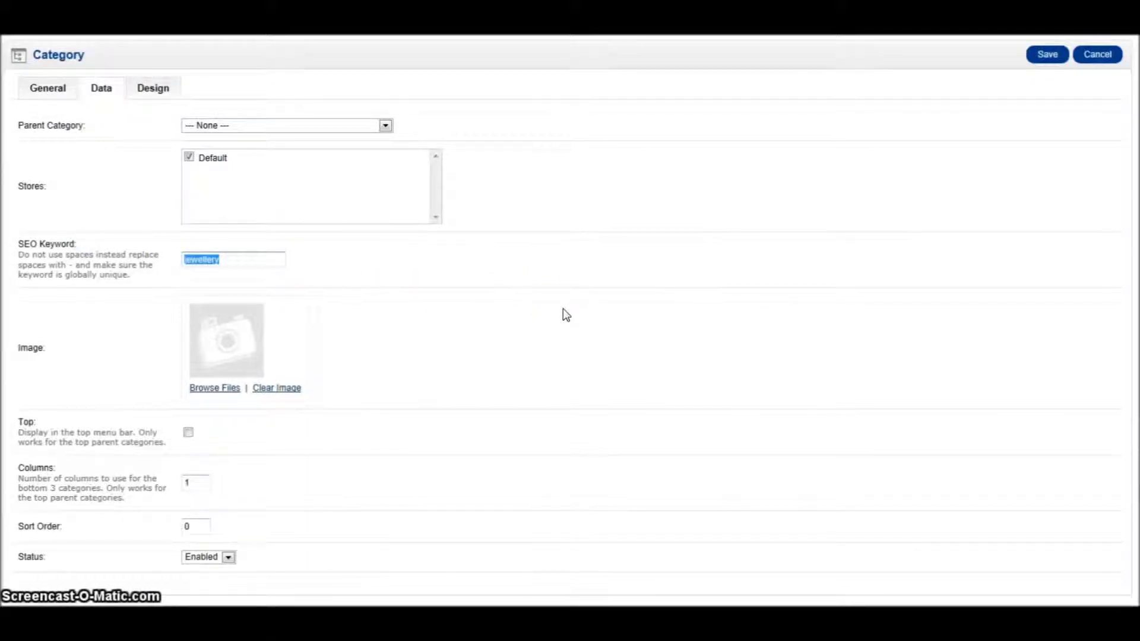
text(silver)
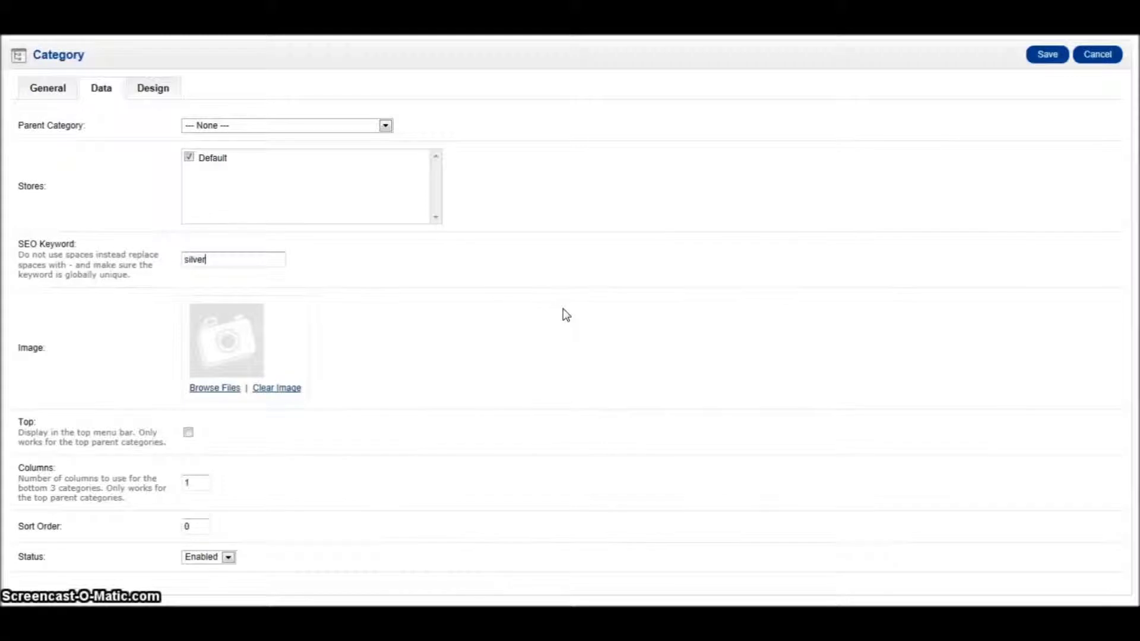
text(-brac)
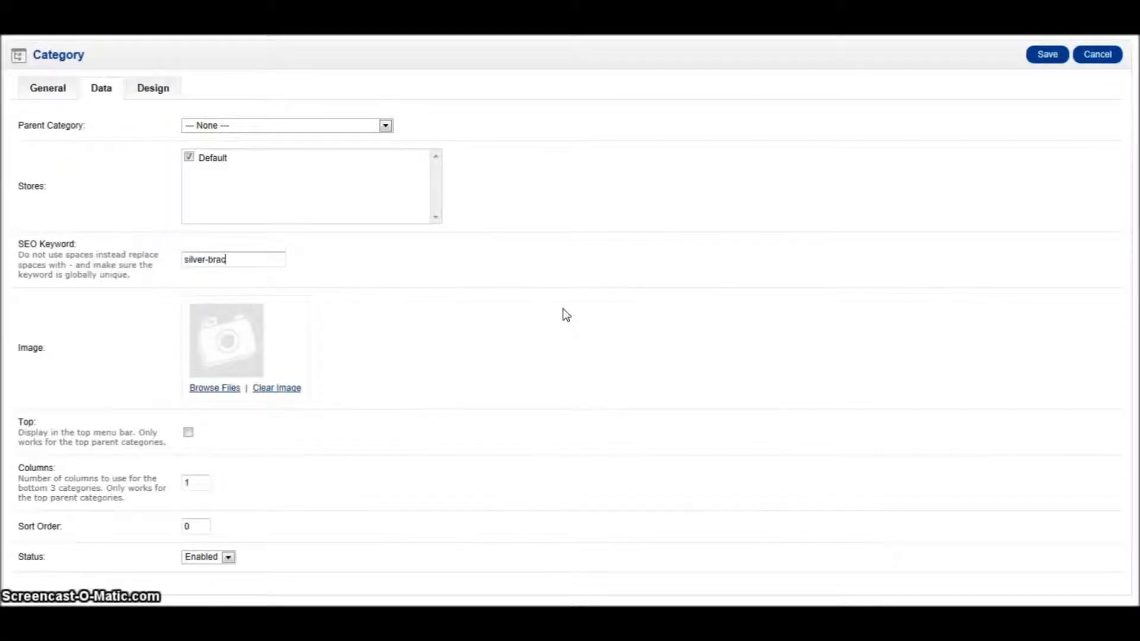
text(elets)
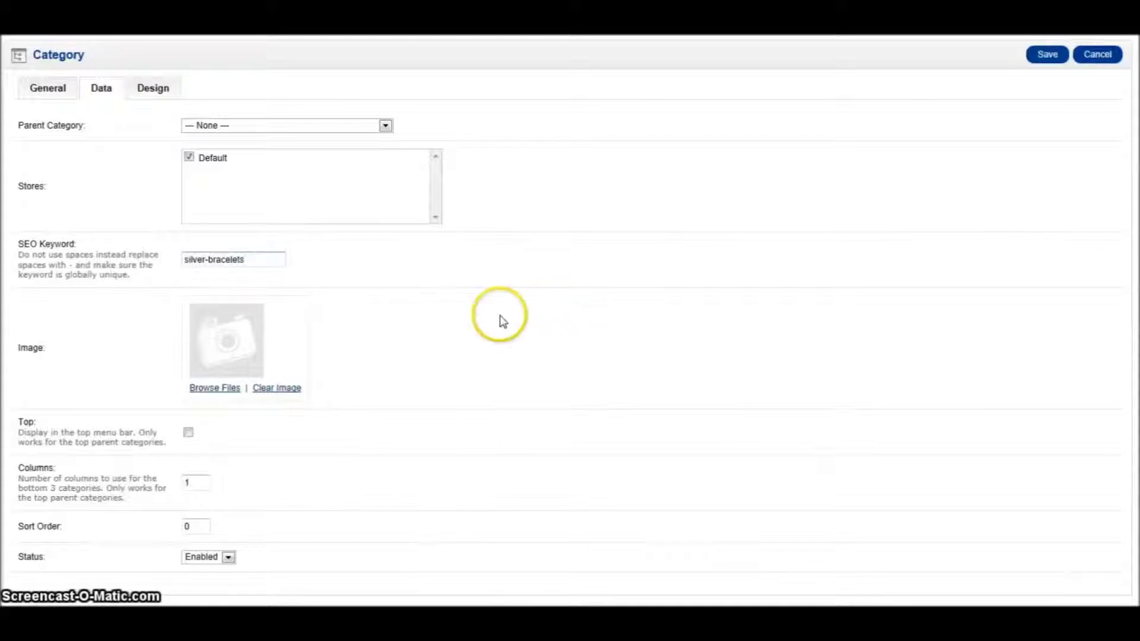
click(206, 259)
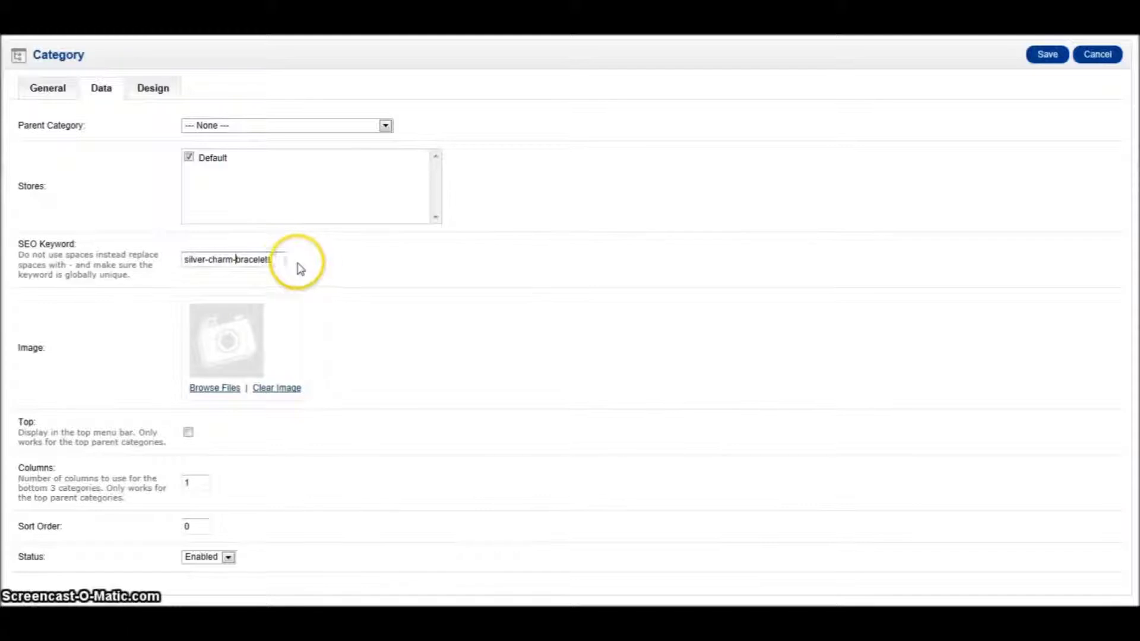
drag(281, 259, 243, 267)
text(jewellery)
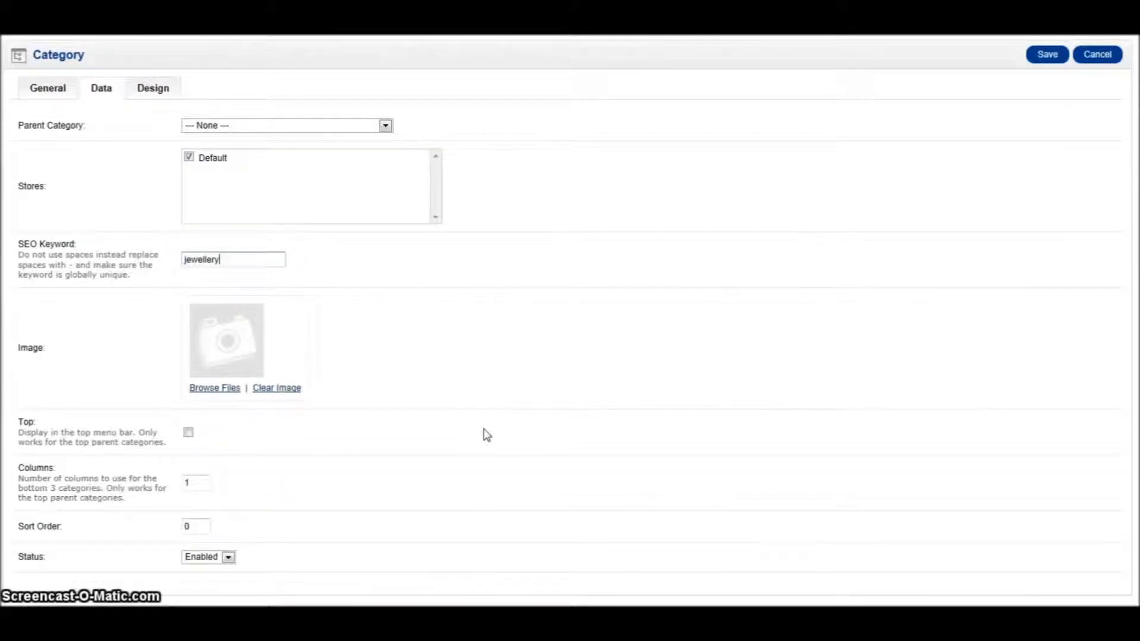
click(207, 391)
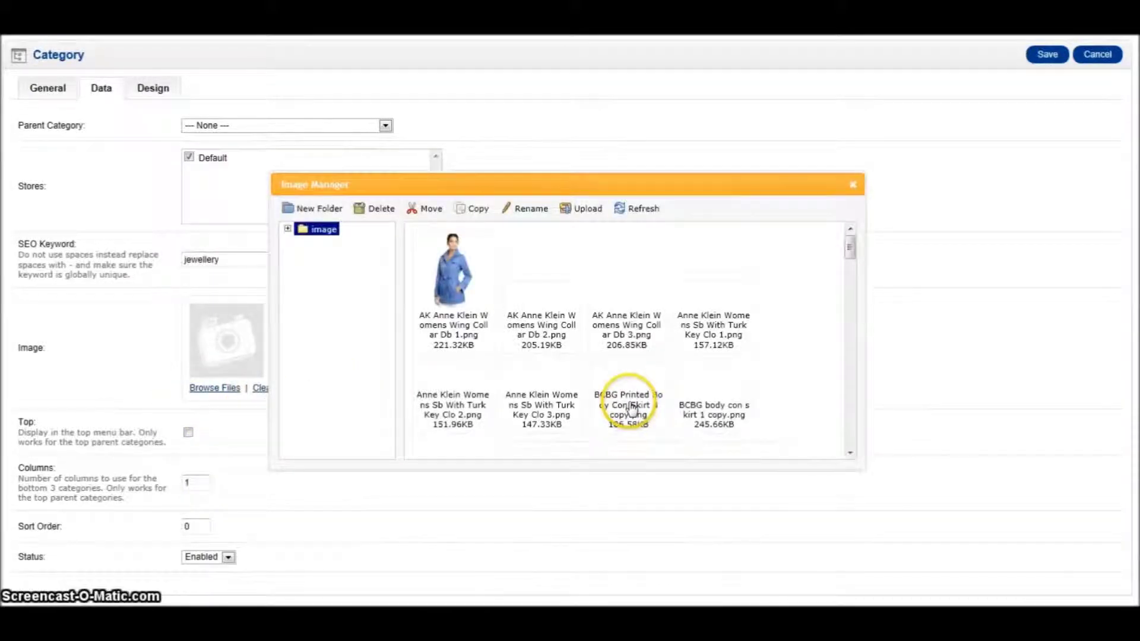
Step: Upload bracelet-charm-box.JPG from the local Jewellery folder into the Image Manager
click(585, 213)
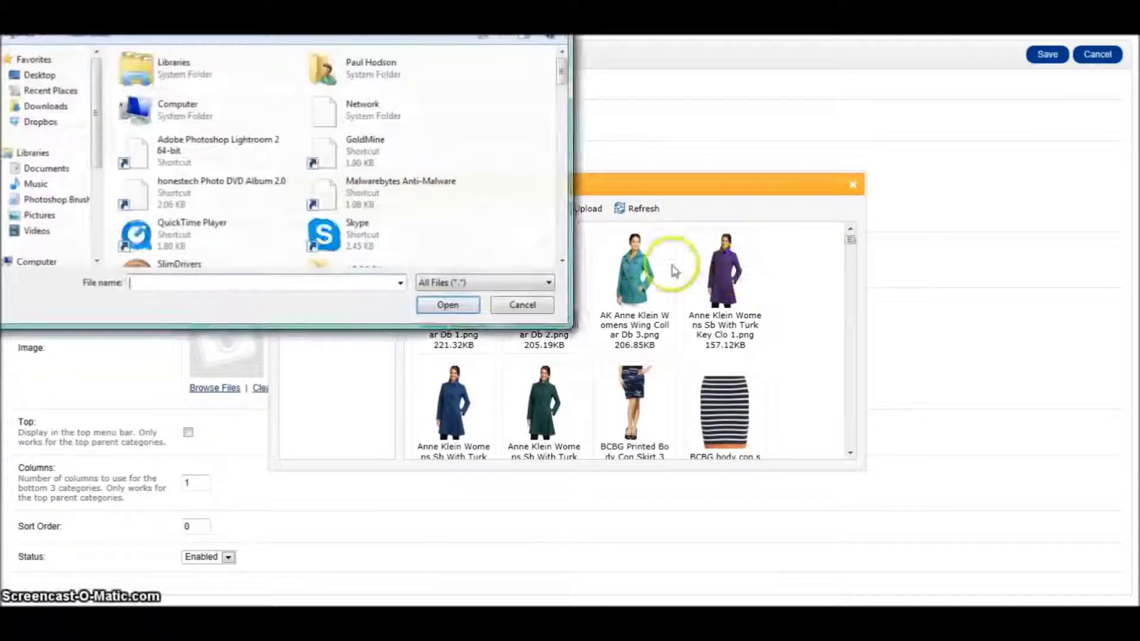
drag(567, 74, 543, 112)
double_click(237, 158)
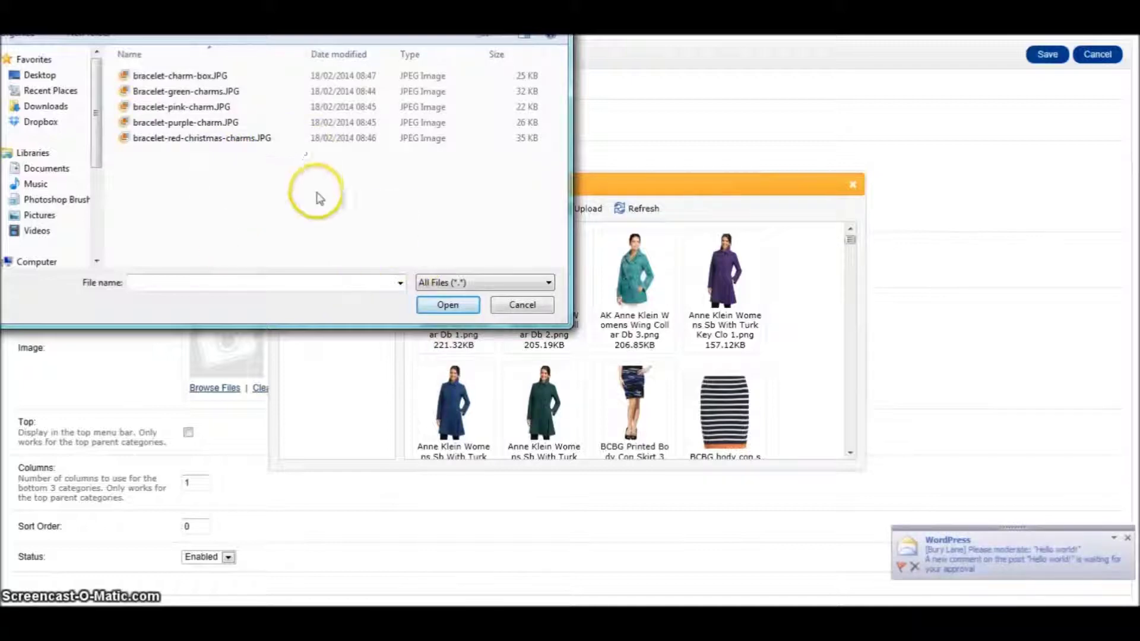
double_click(200, 75)
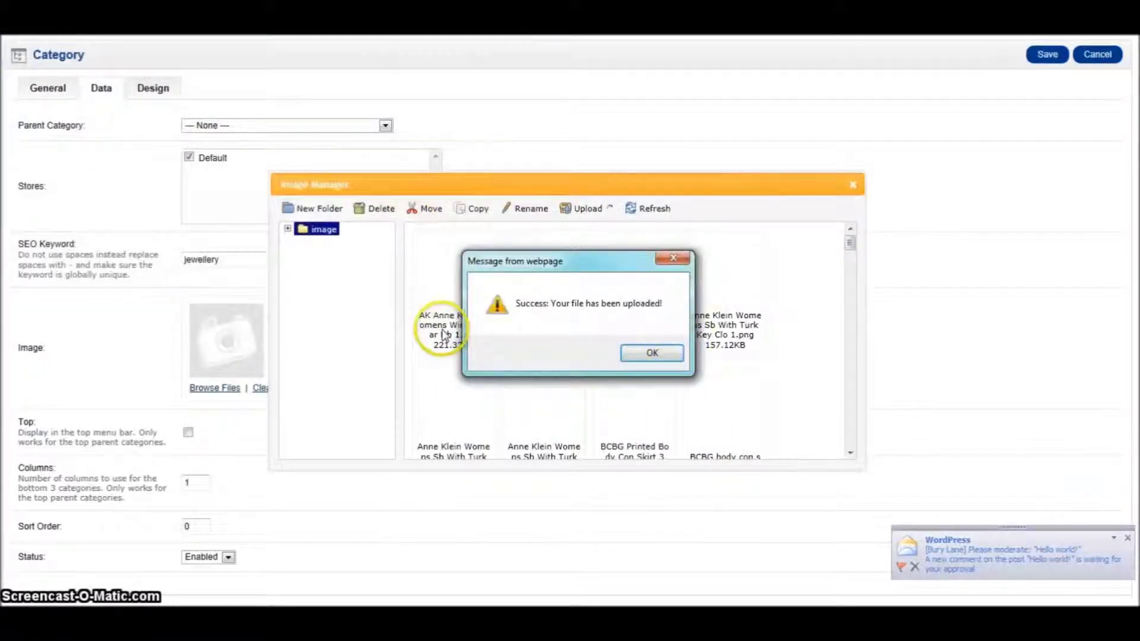
click(657, 351)
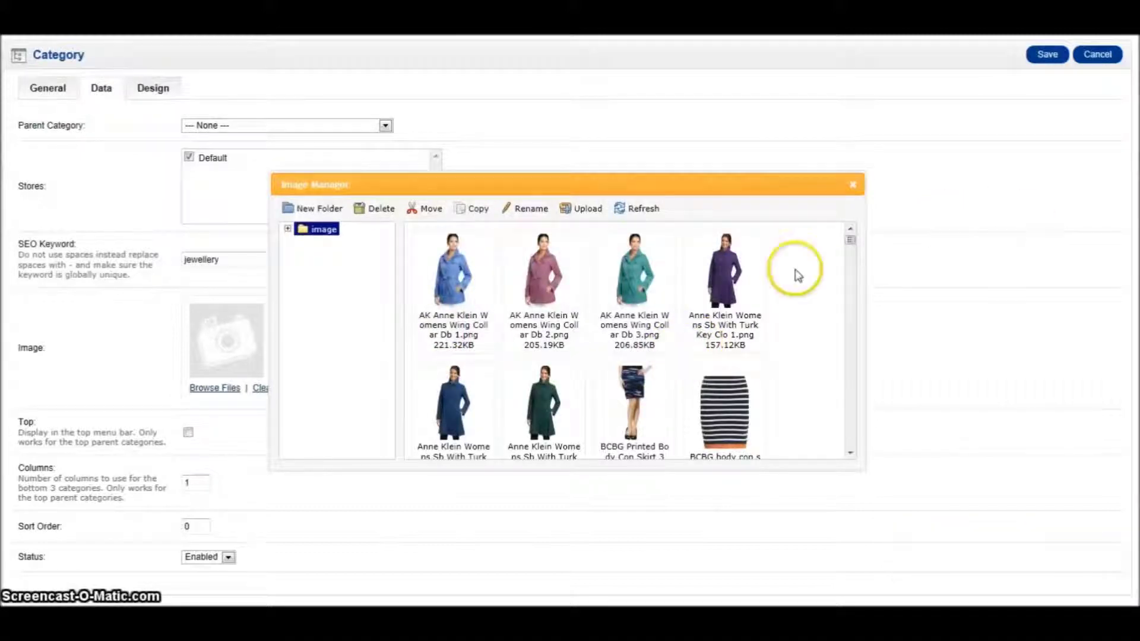
drag(853, 242, 809, 266)
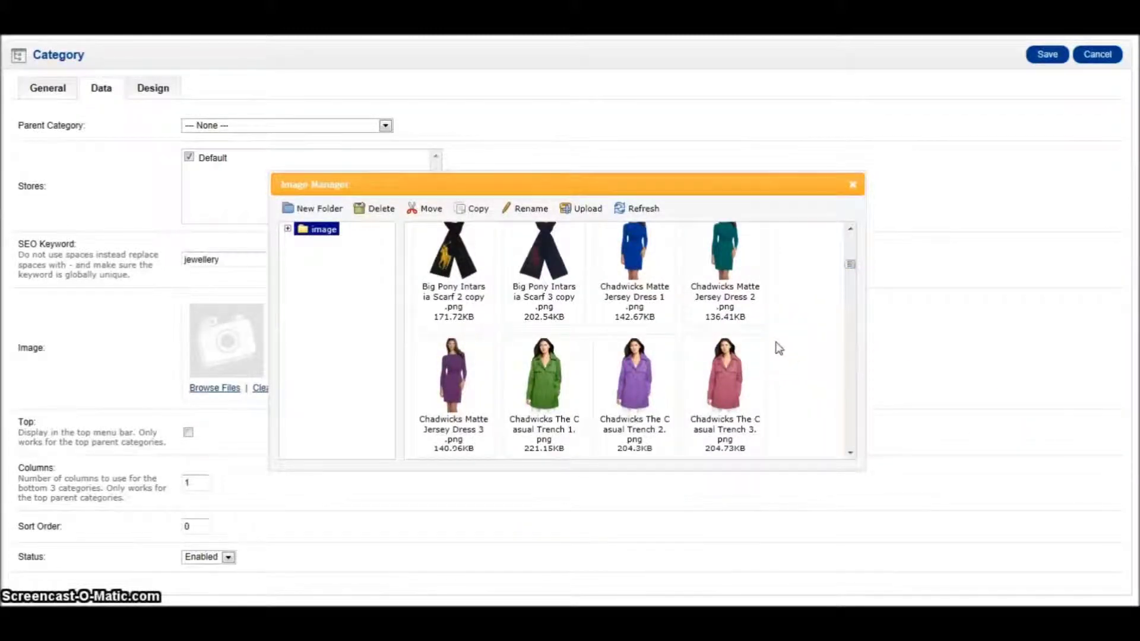
Step: Add a 'categories' subfolder under the image folder in Image Manager
click(680, 450)
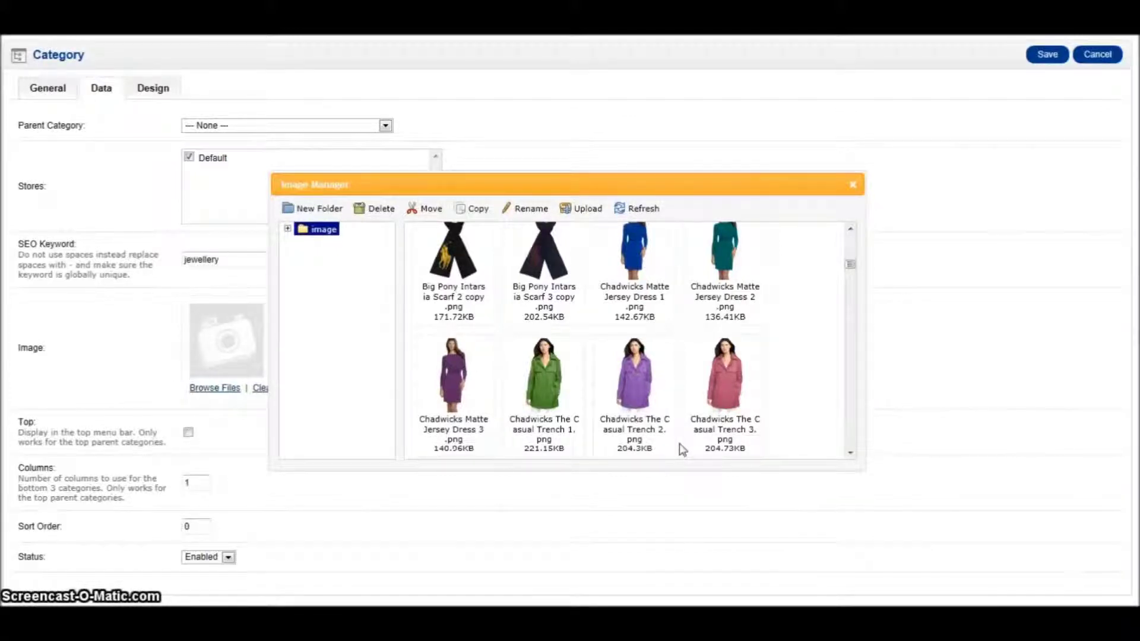
click(286, 229)
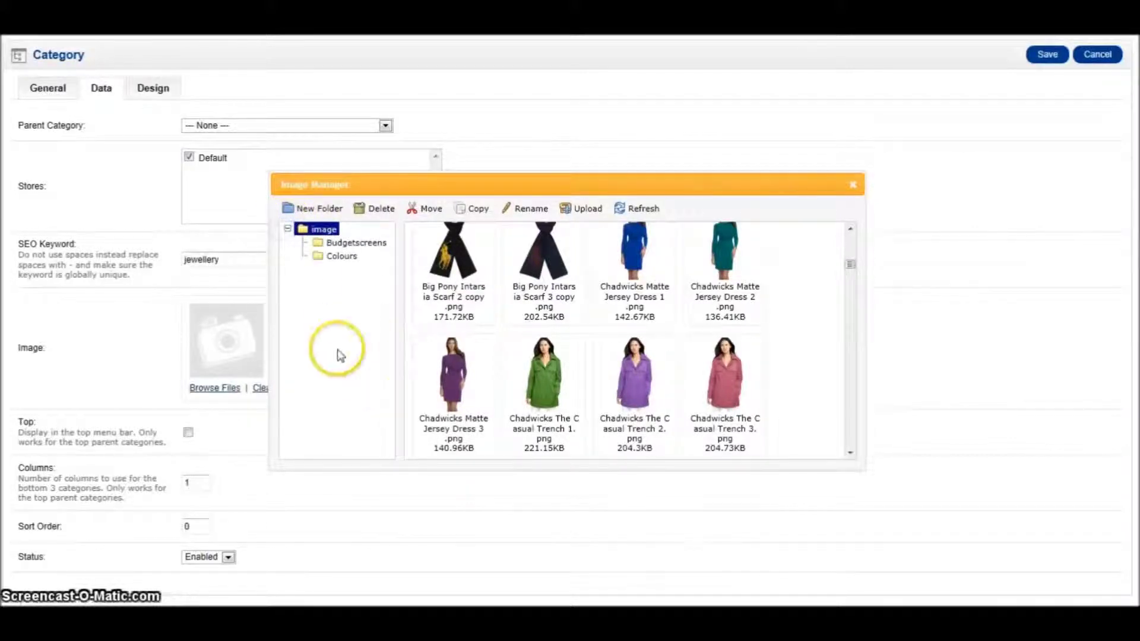
click(288, 234)
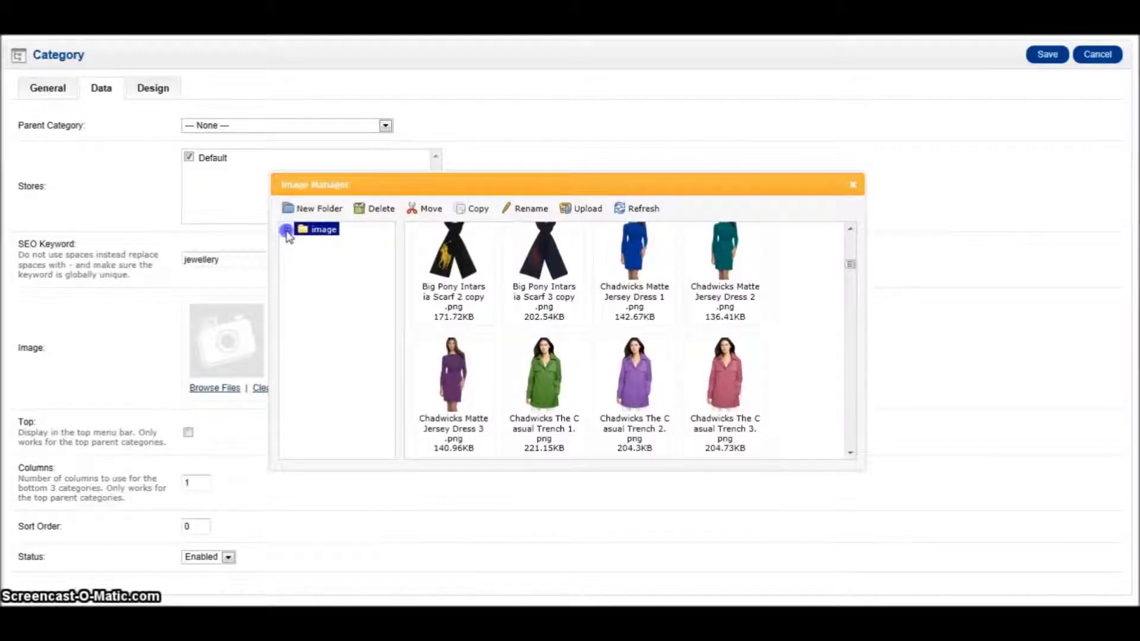
click(288, 231)
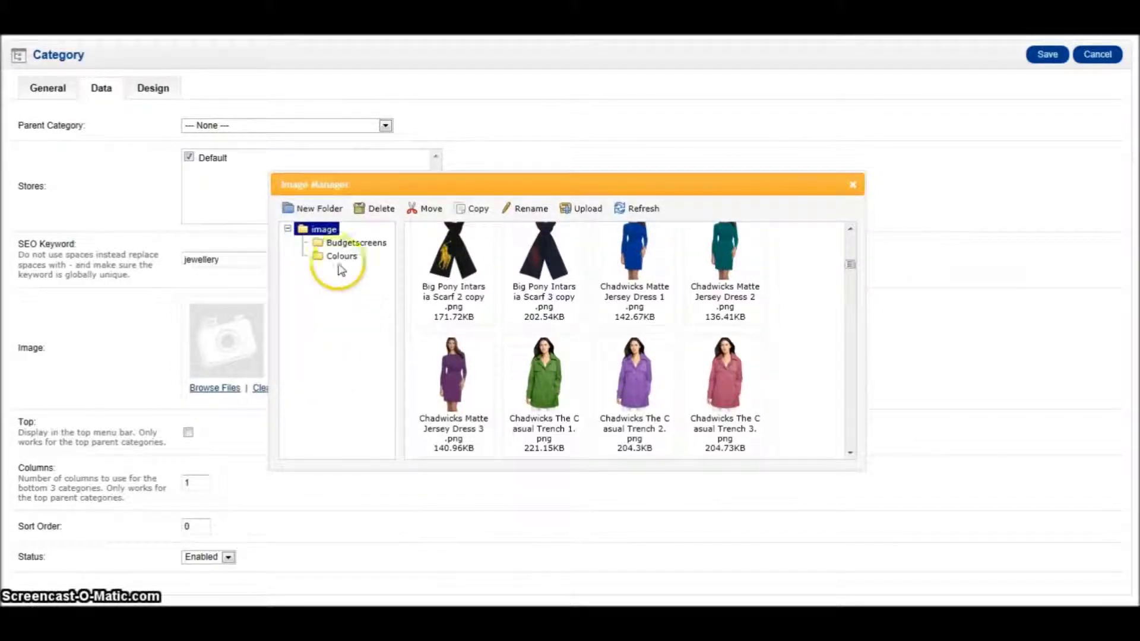
click(313, 208)
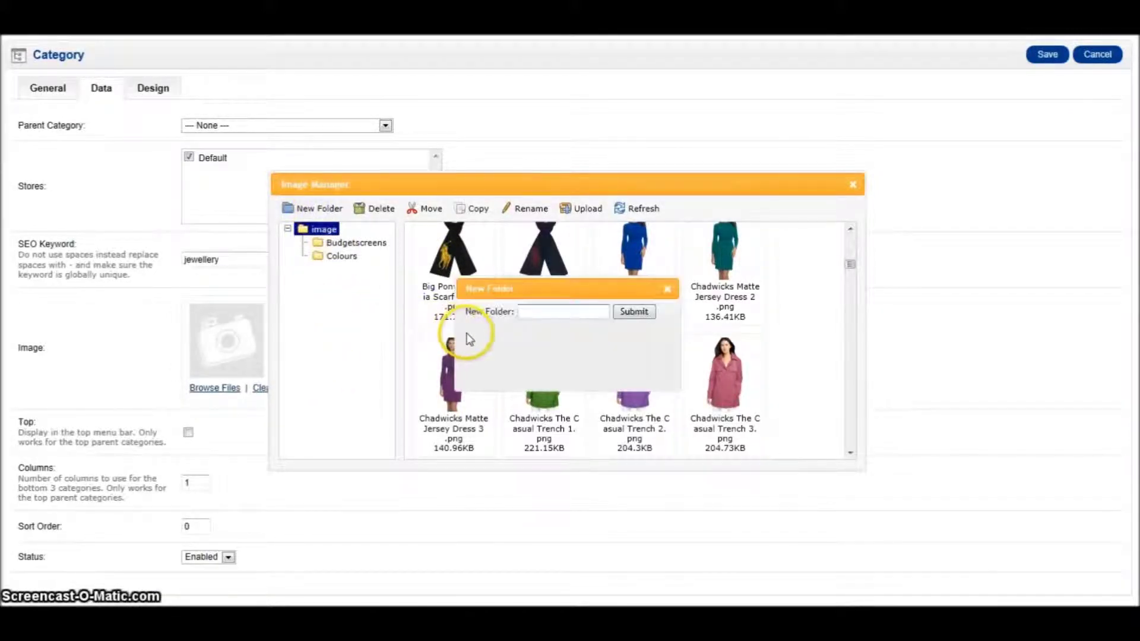
text(cate)
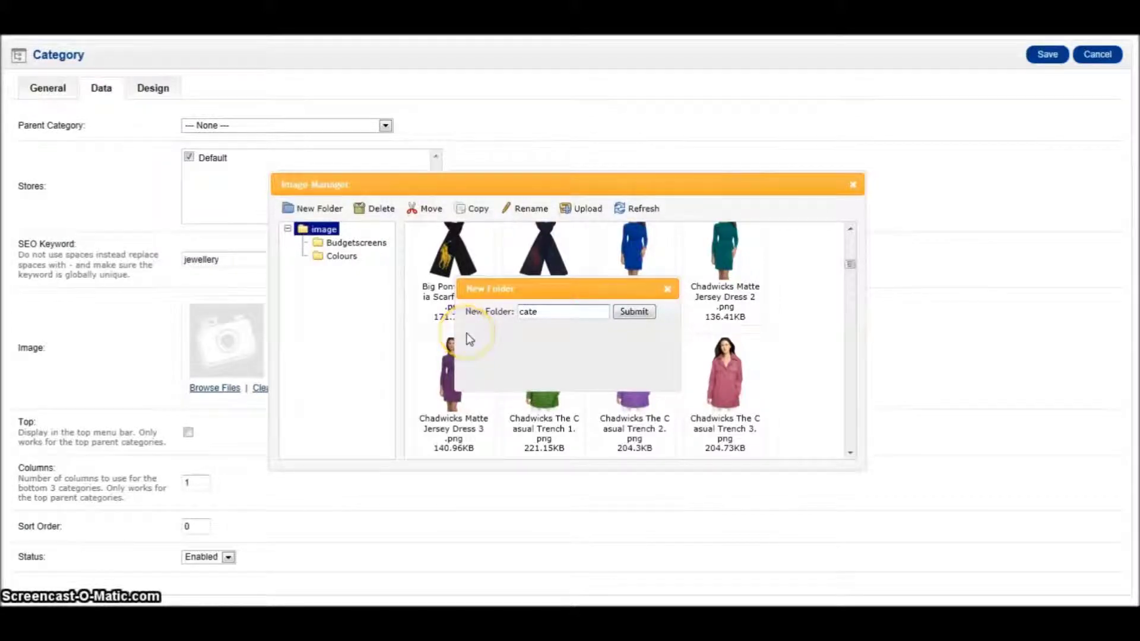
text(gories)
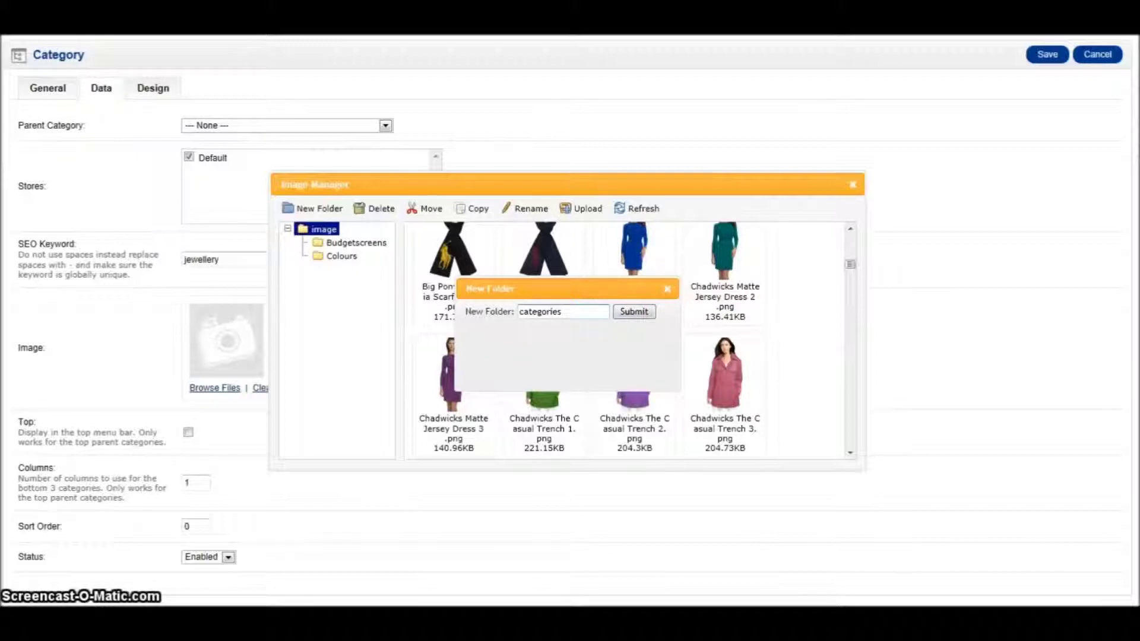
click(634, 311)
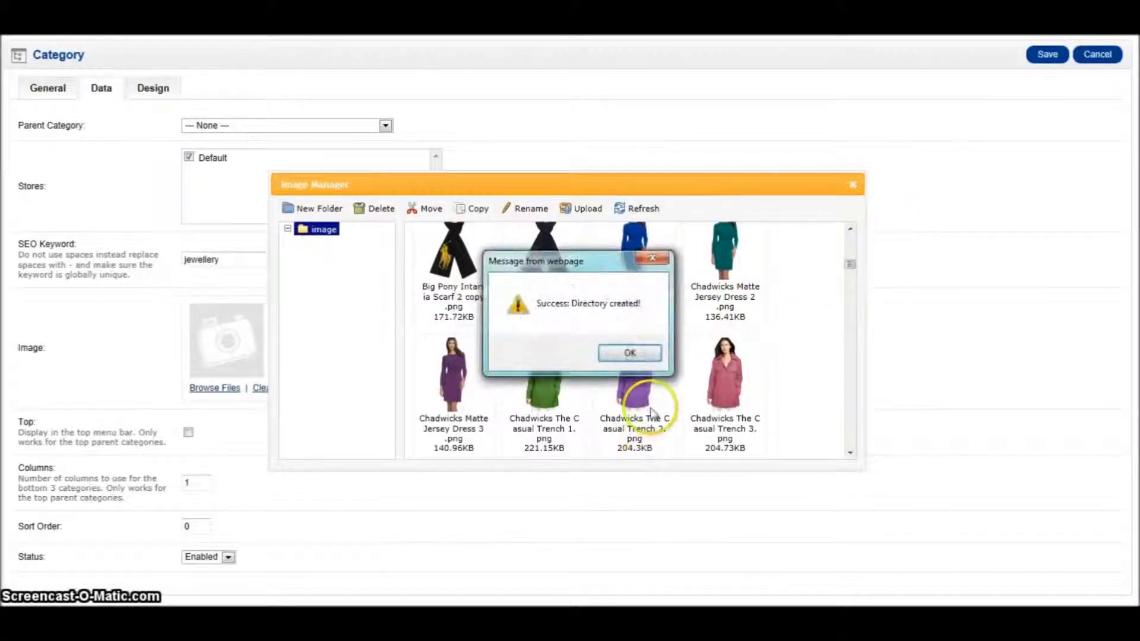
click(630, 354)
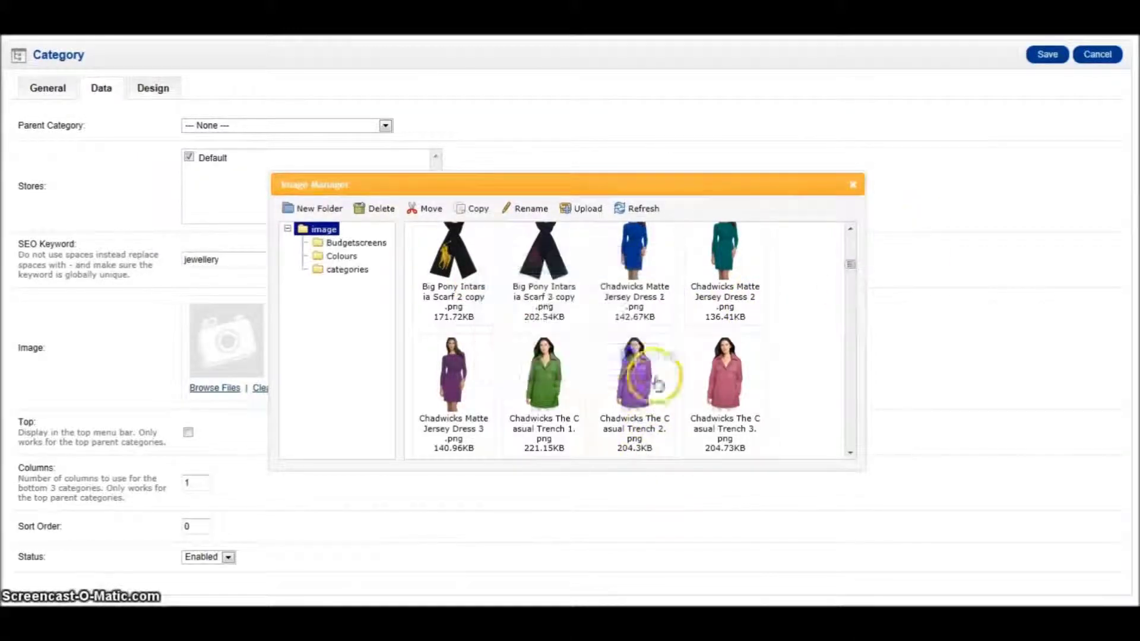
Step: Upload bracelet-charm-box.JPG into the categories folder and set it as the Jewellery category image
click(347, 270)
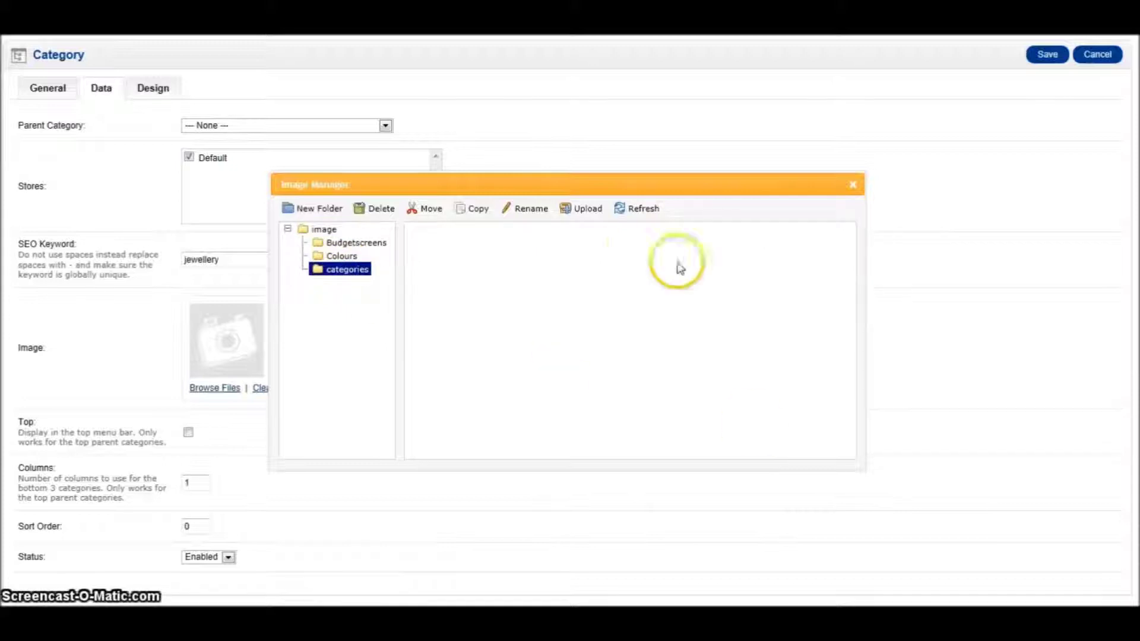
click(591, 210)
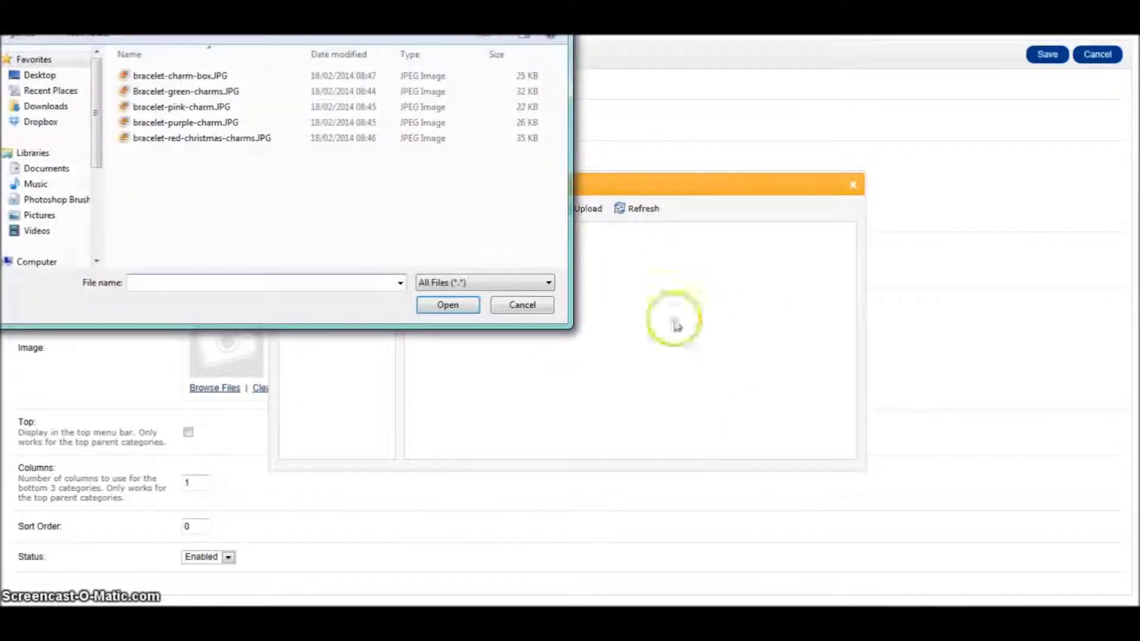
double_click(154, 76)
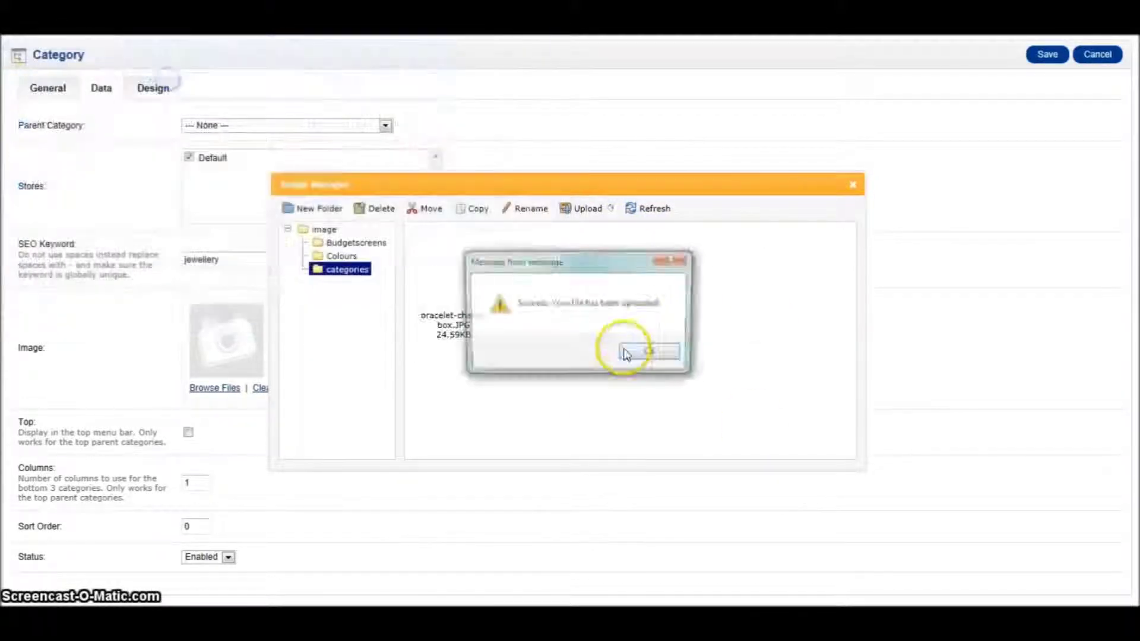
click(650, 351)
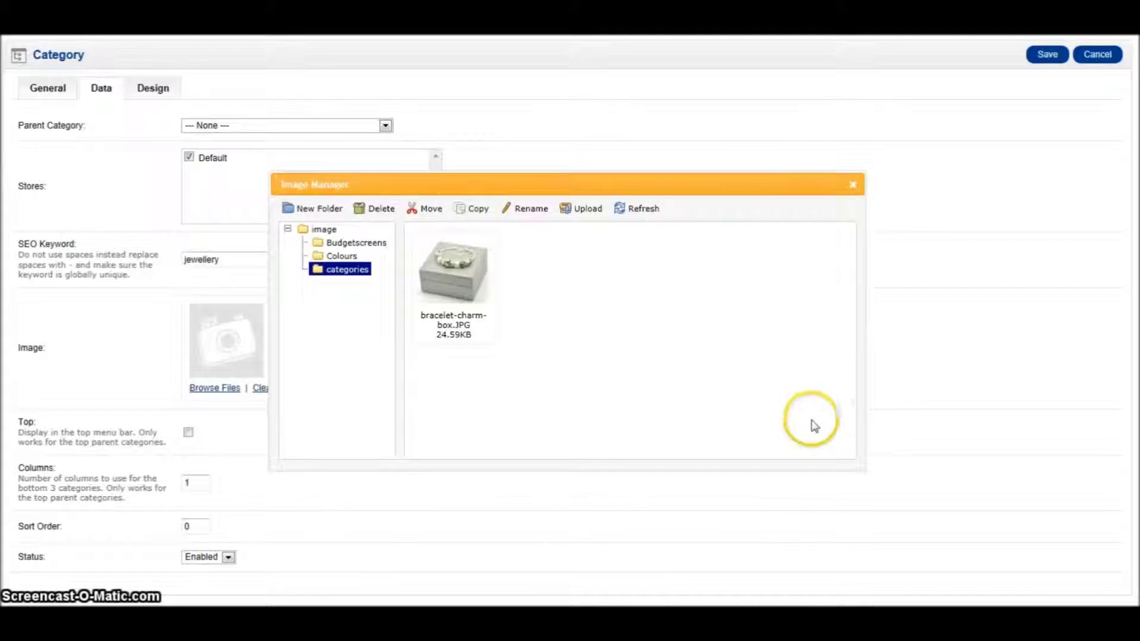
double_click(456, 283)
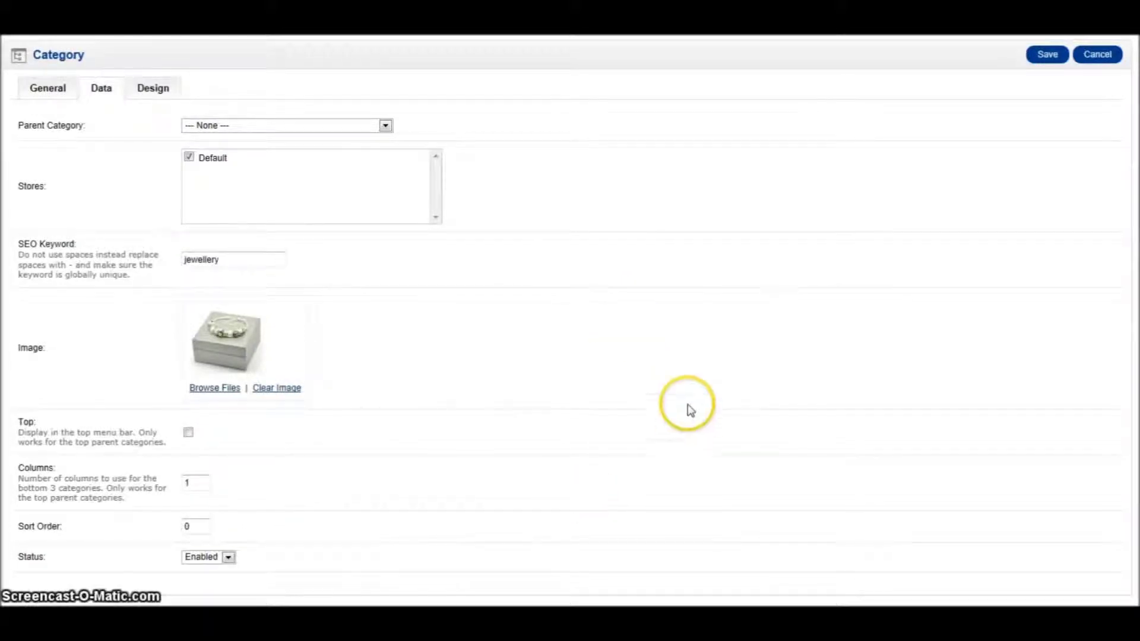
Step: Review the Sort Order and leave the Jewellery category's status Enabled before saving it
scroll(527, 402, down, 3)
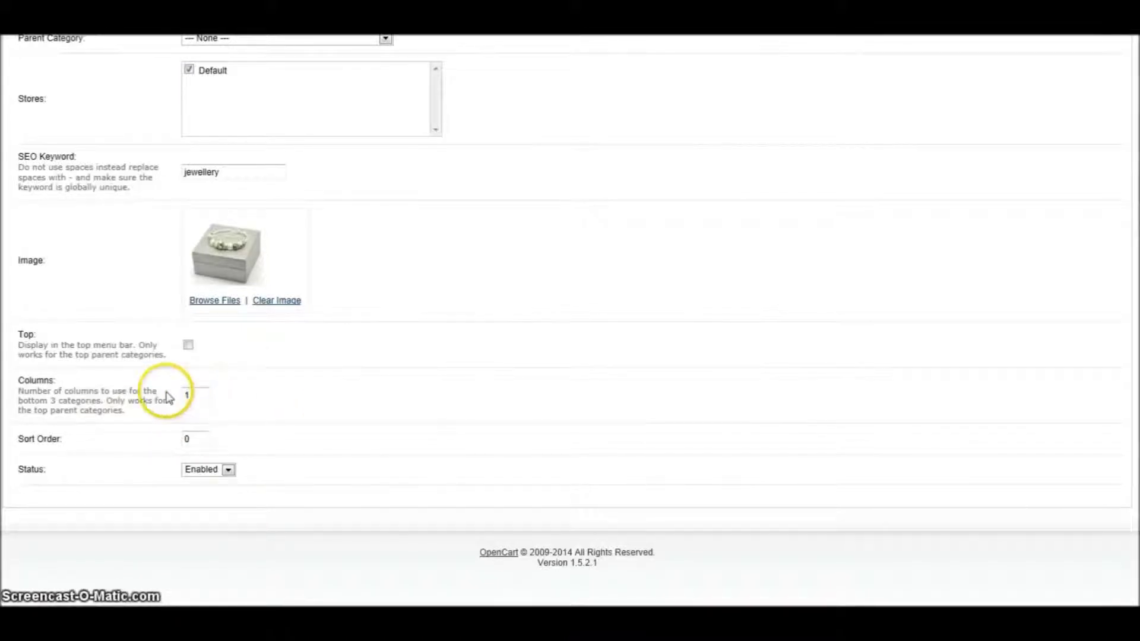
click(204, 438)
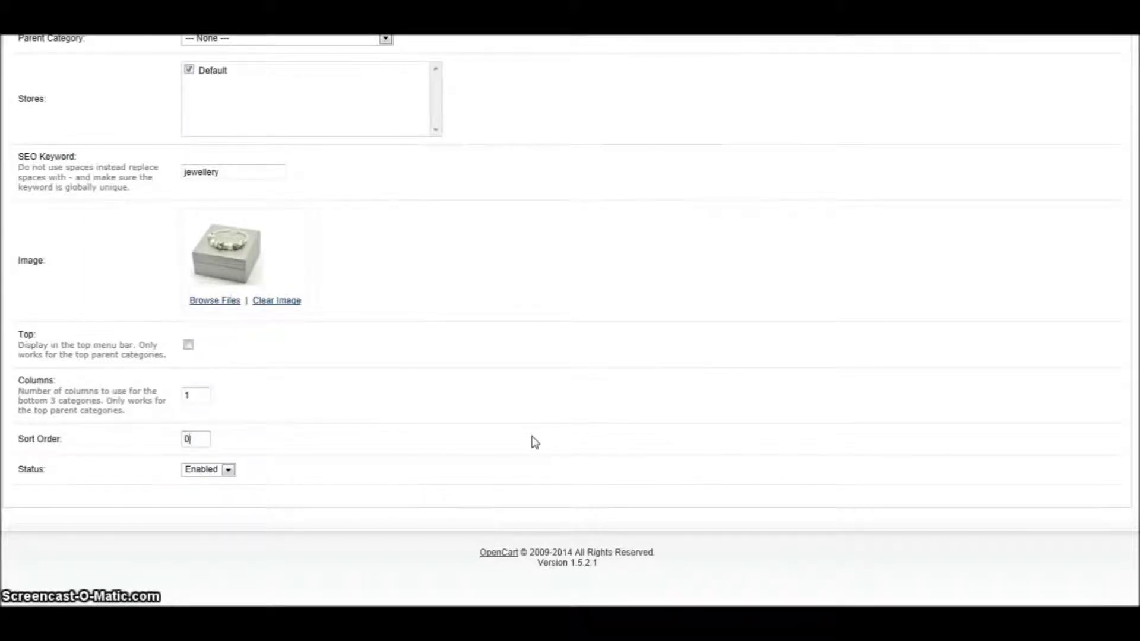
click(504, 405)
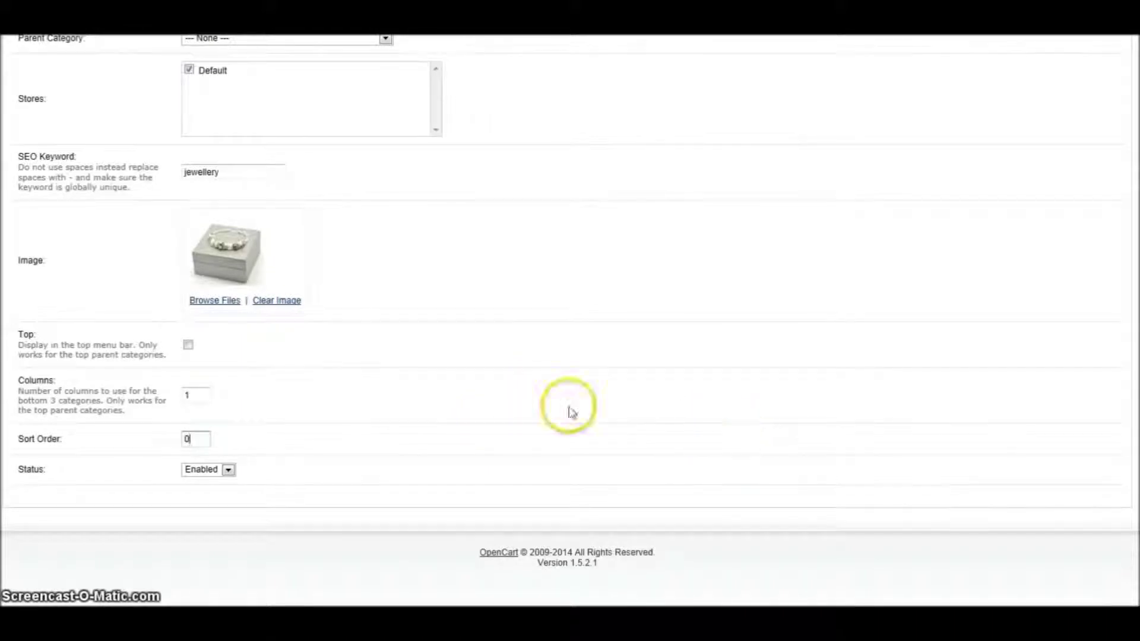
click(228, 471)
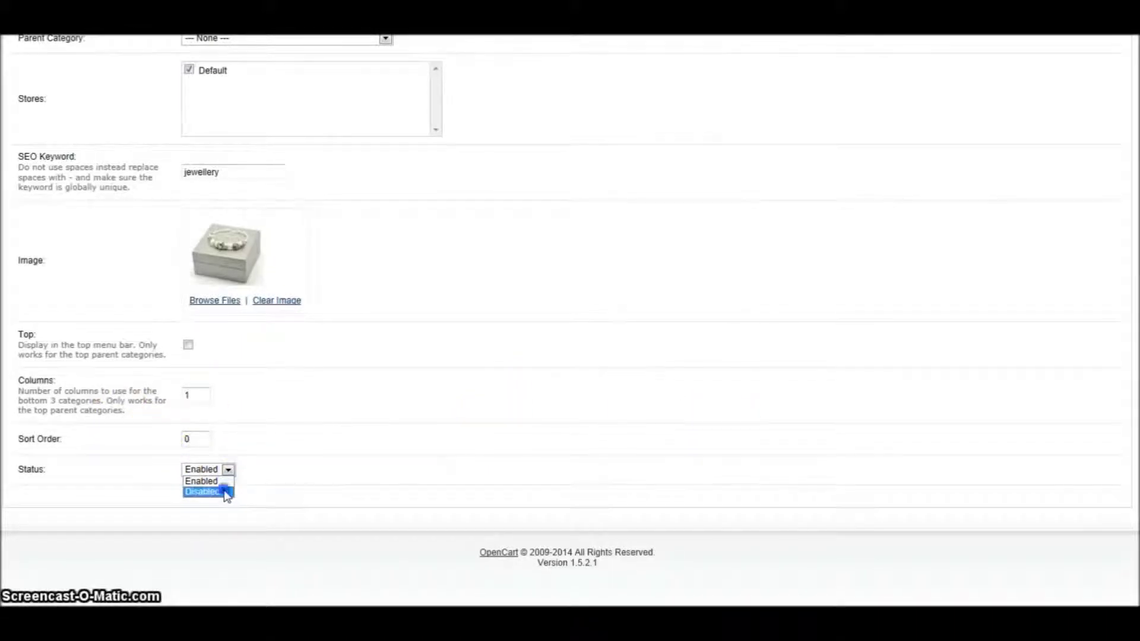
click(224, 491)
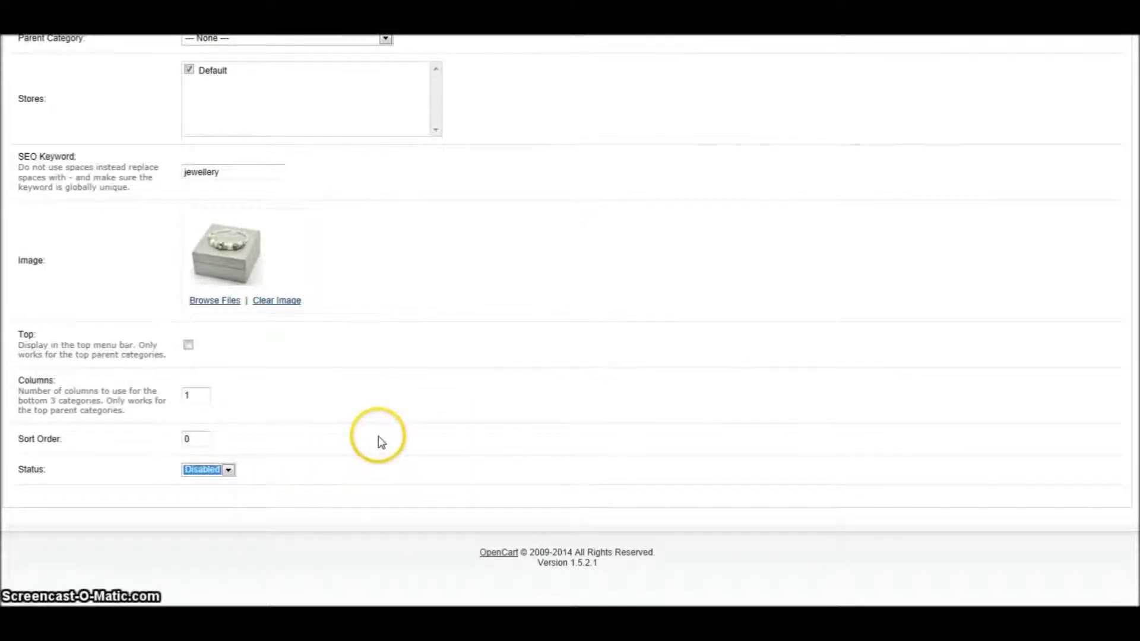
click(229, 471)
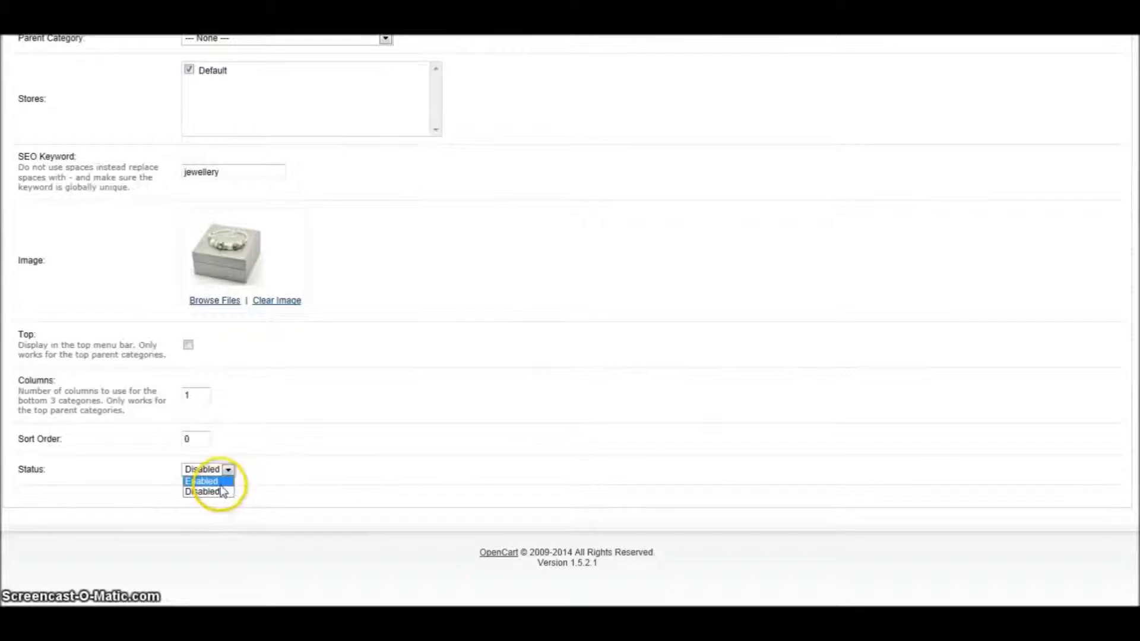
click(214, 482)
scroll(458, 405, up, 3)
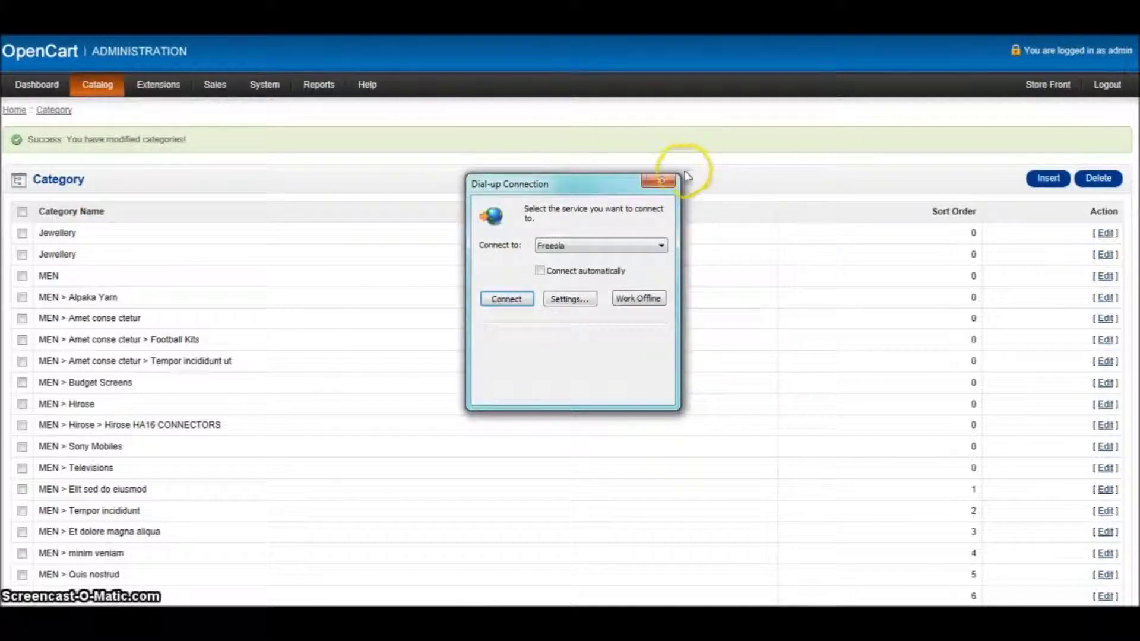
Step: Dismiss the dial-up prompt and open the storefront's MEN menu to find Jewellery with its bracelet-box image
click(662, 180)
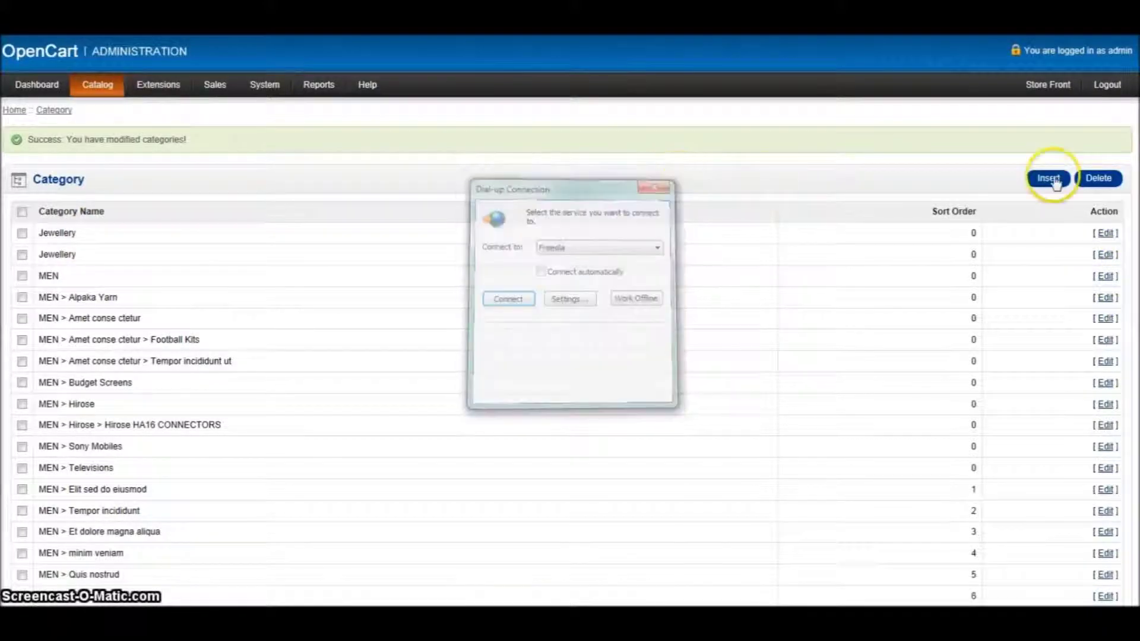
click(1060, 91)
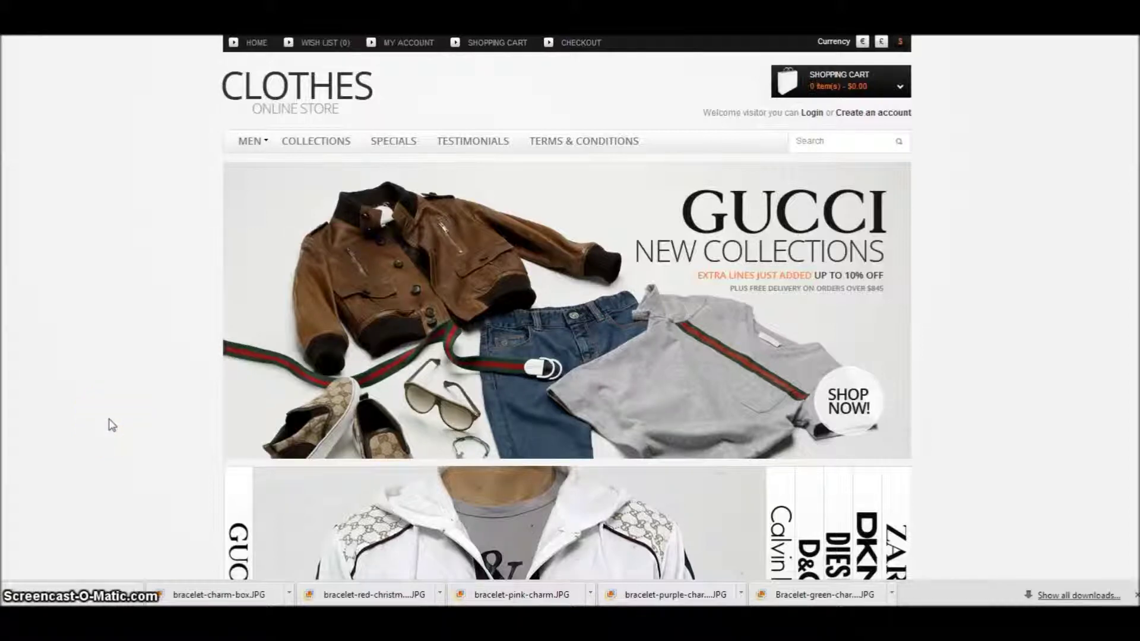
mouse_move(249, 138)
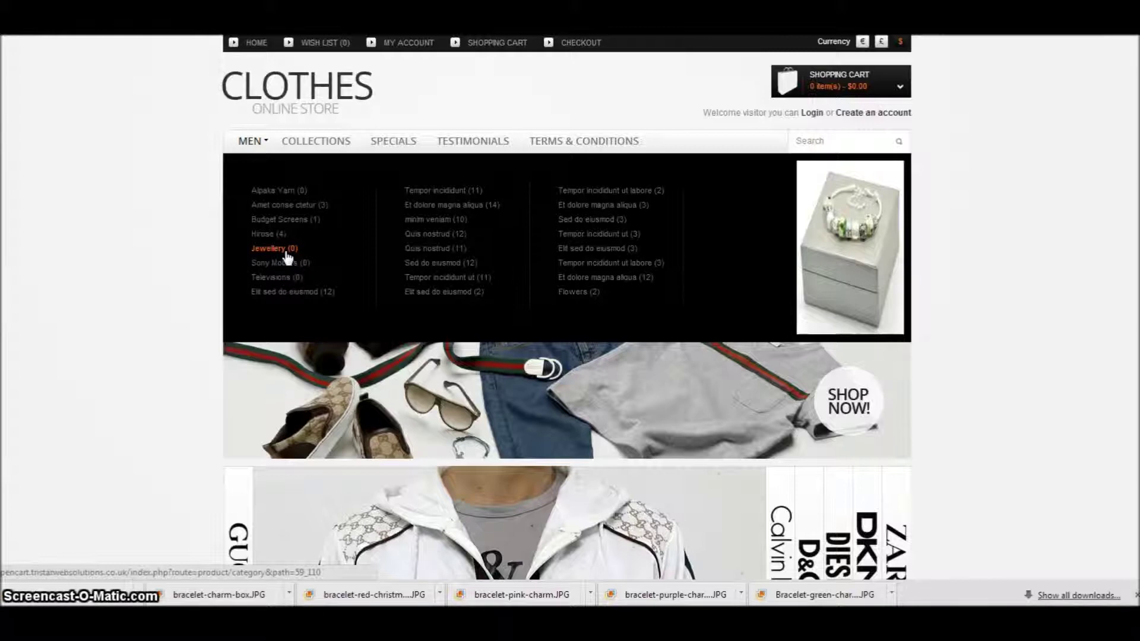
Step: Open the Jewellery category page from the MEN mega-menu
click(274, 249)
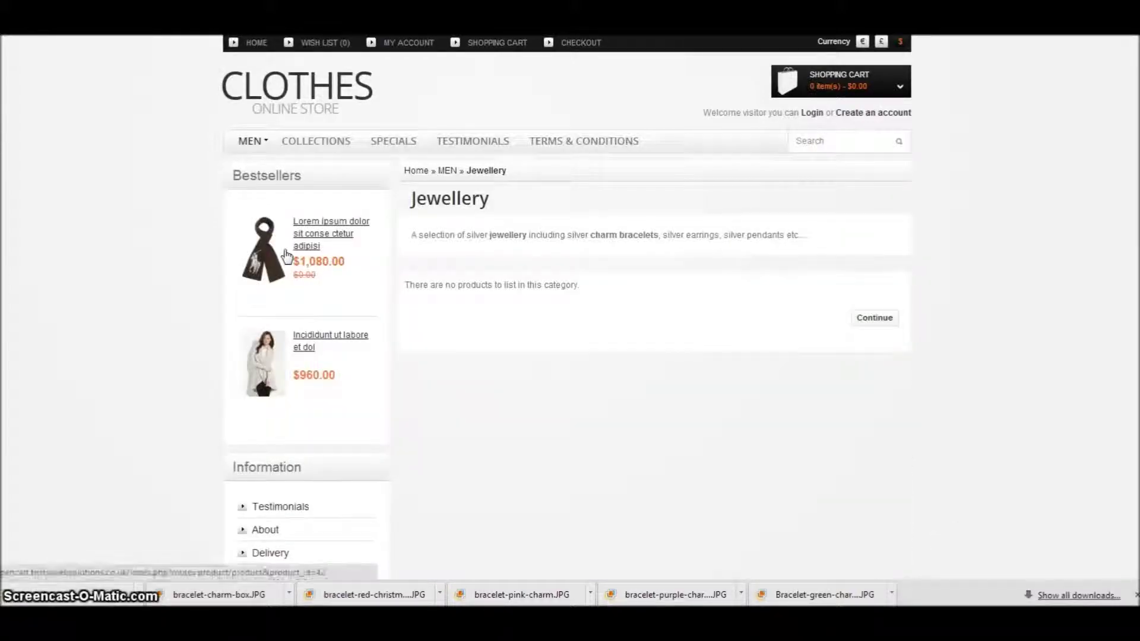